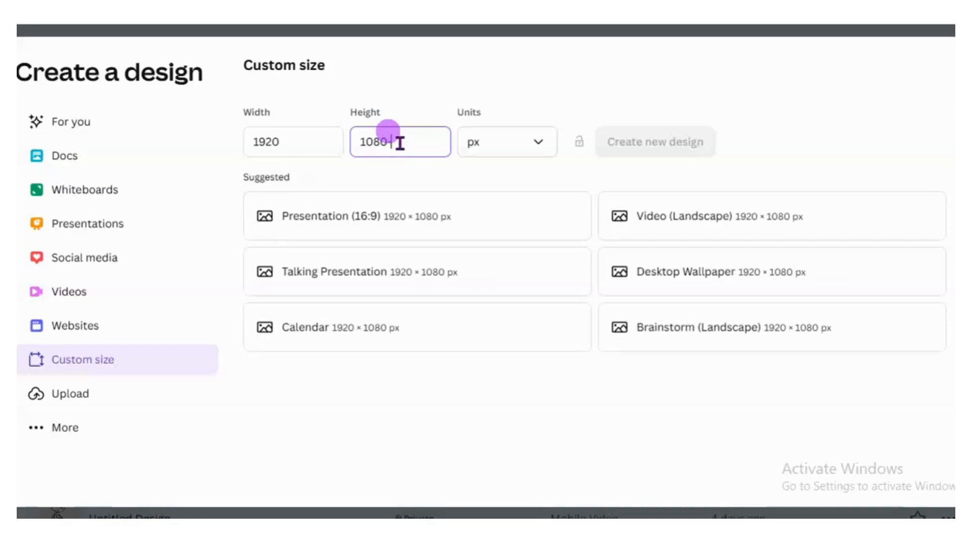
- Create a custom 1080 × 1080 px design and fill its background with the coral-to-purple gradient
{"action": "left_click", "coordinate": [616, 147]}
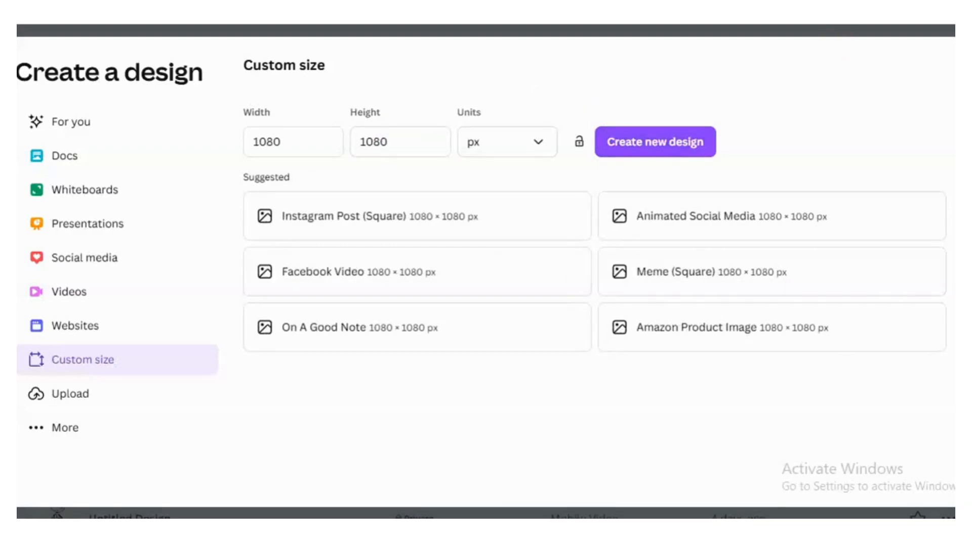
{"action": "left_click", "coordinate": [666, 142]}
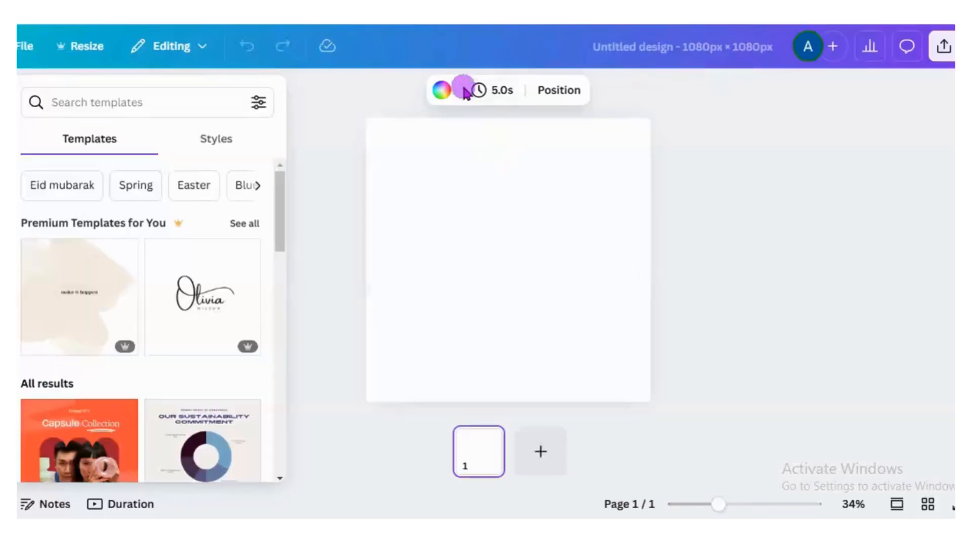
{"action": "left_click", "coordinate": [443, 90]}
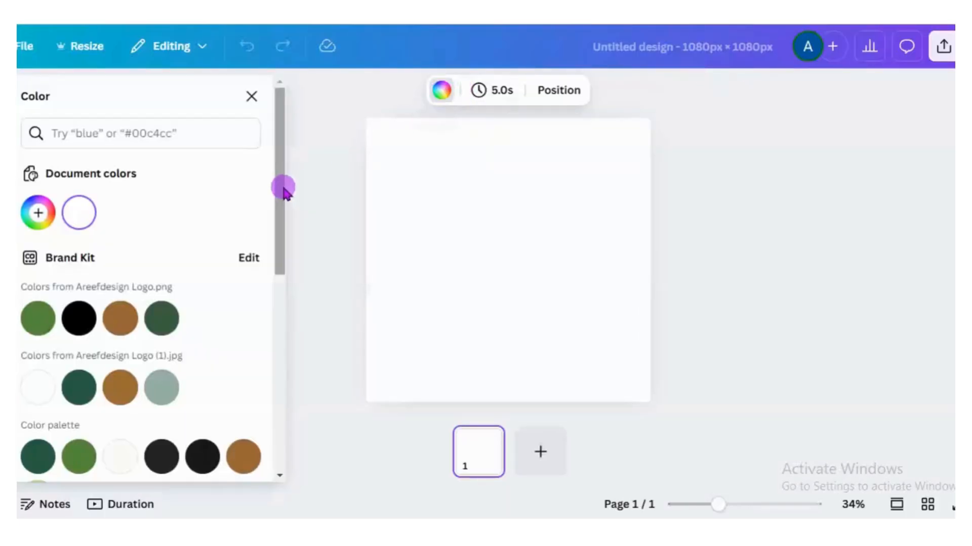
{"action": "scroll", "coordinate": [280, 219], "scroll_direction": "down", "scroll_amount": 3}
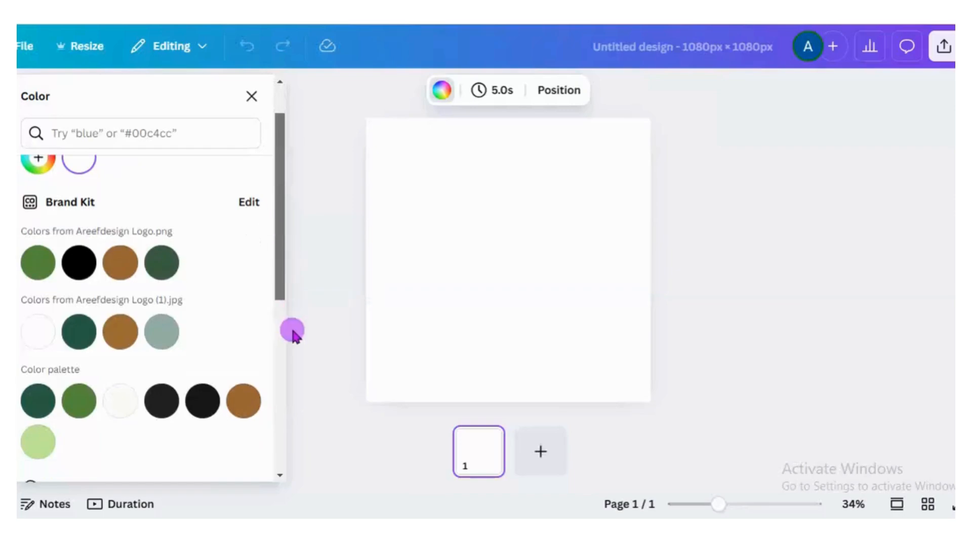
{"action": "left_click_drag", "start_coordinate": [285, 284], "coordinate": [285, 463]}
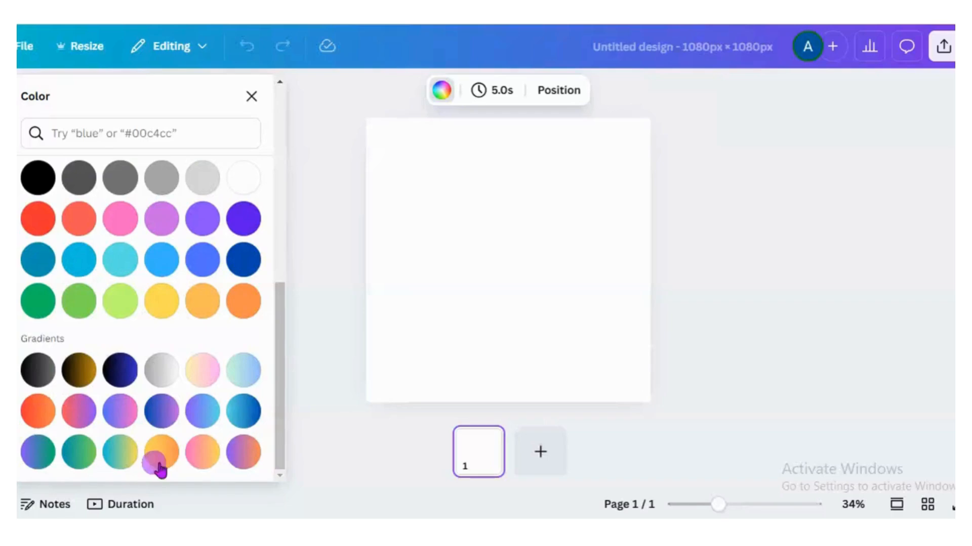
{"action": "left_click", "coordinate": [77, 427]}
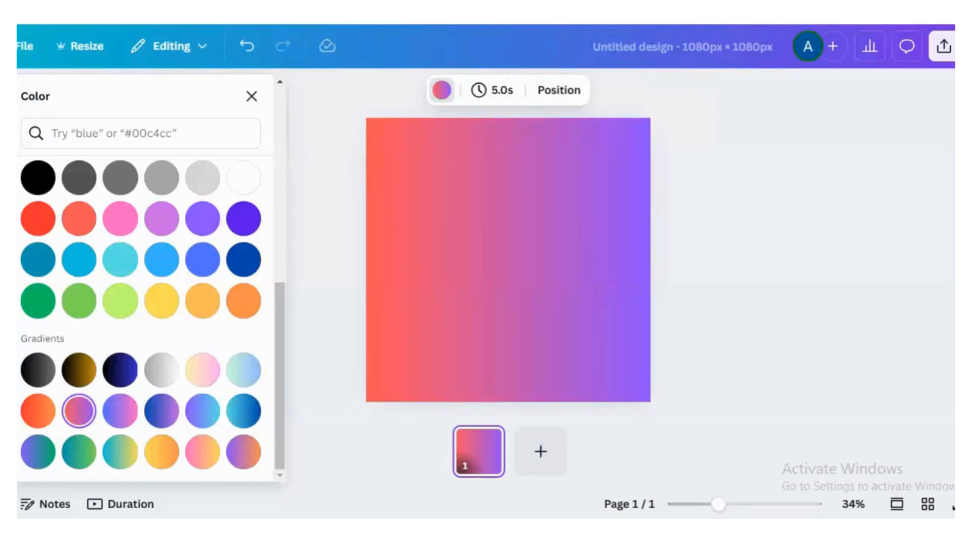
{"action": "left_click", "coordinate": [336, 175]}
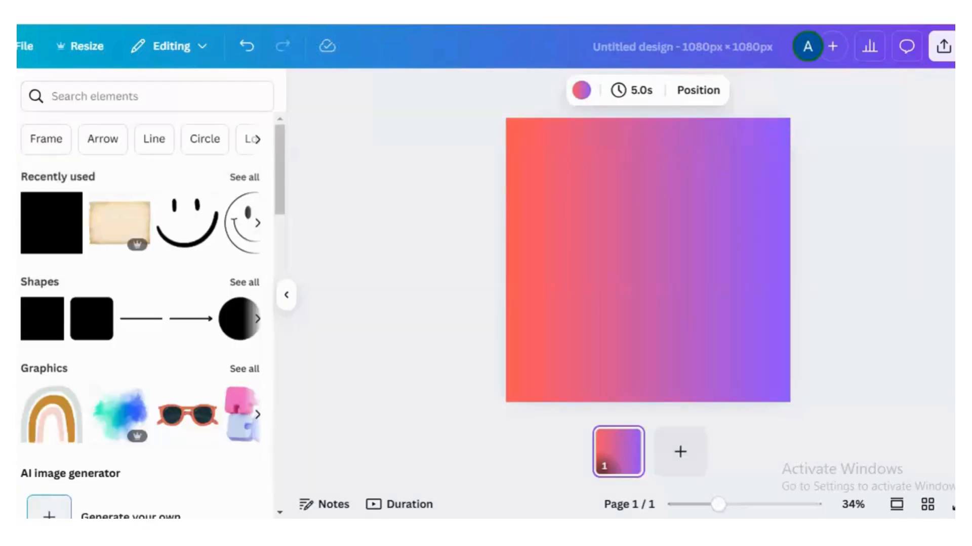
- Search the elements library for "football action"
{"action": "left_click", "coordinate": [154, 93]}
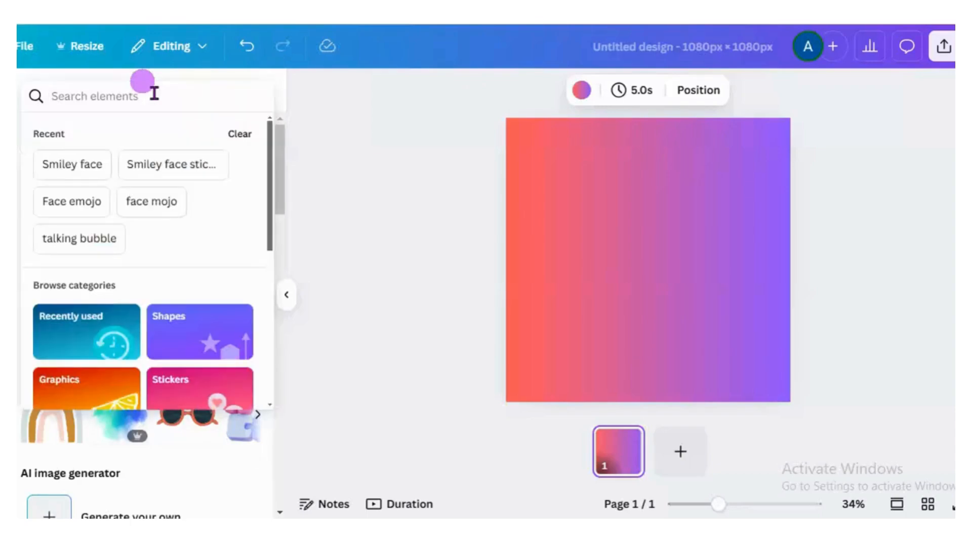
{"action": "type", "text": "football action"}
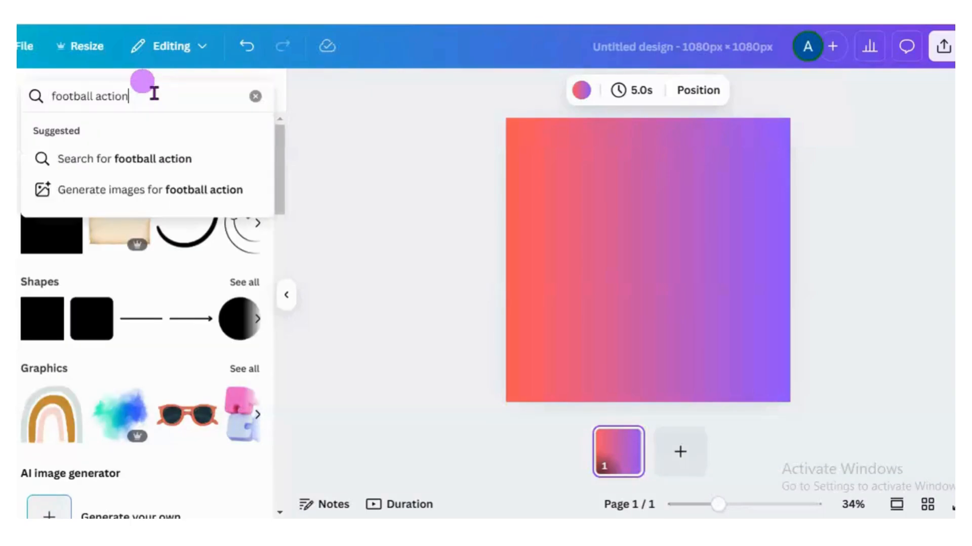
{"action": "key", "text": "Return"}
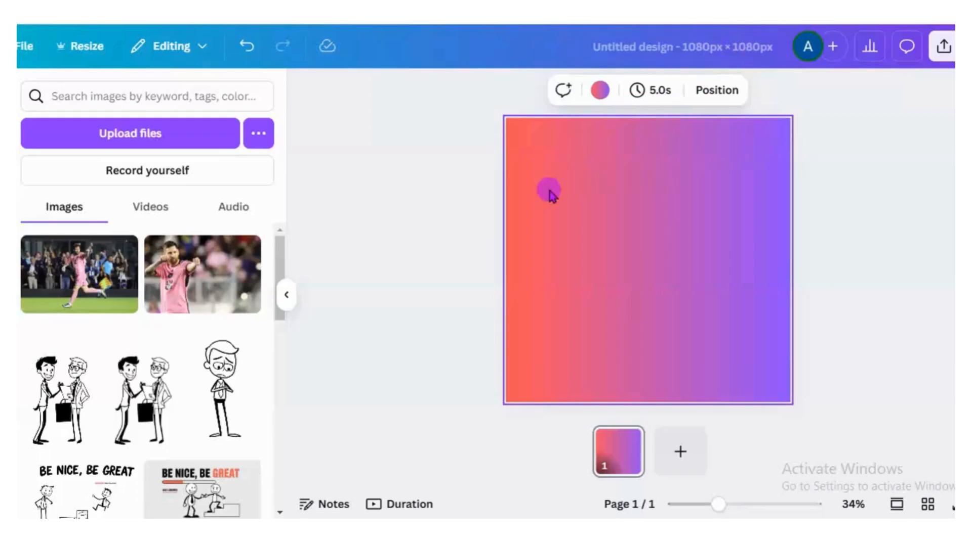
- Try the uploaded running-player photo as an enlarged cutout without background, and delete it from the page
{"action": "left_click", "coordinate": [96, 293]}
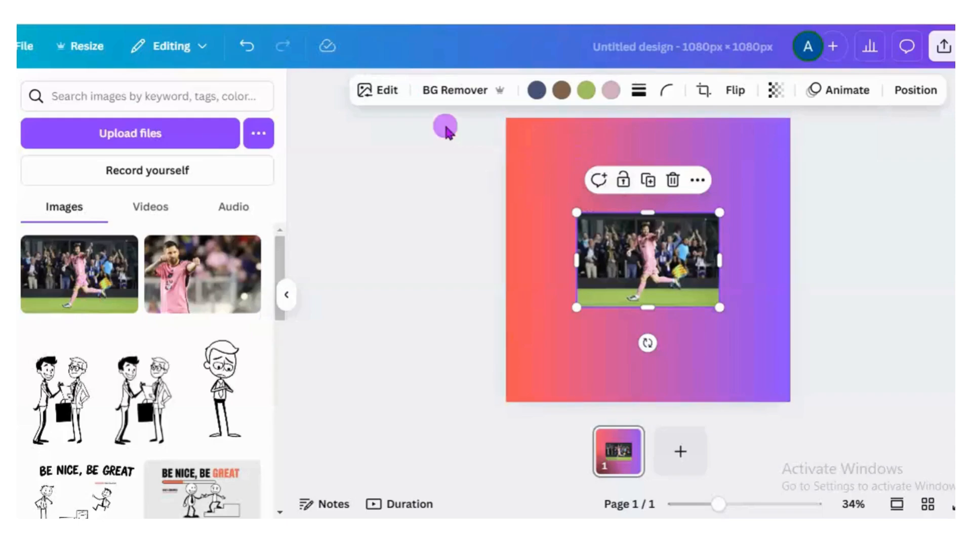
{"action": "left_click", "coordinate": [455, 90]}
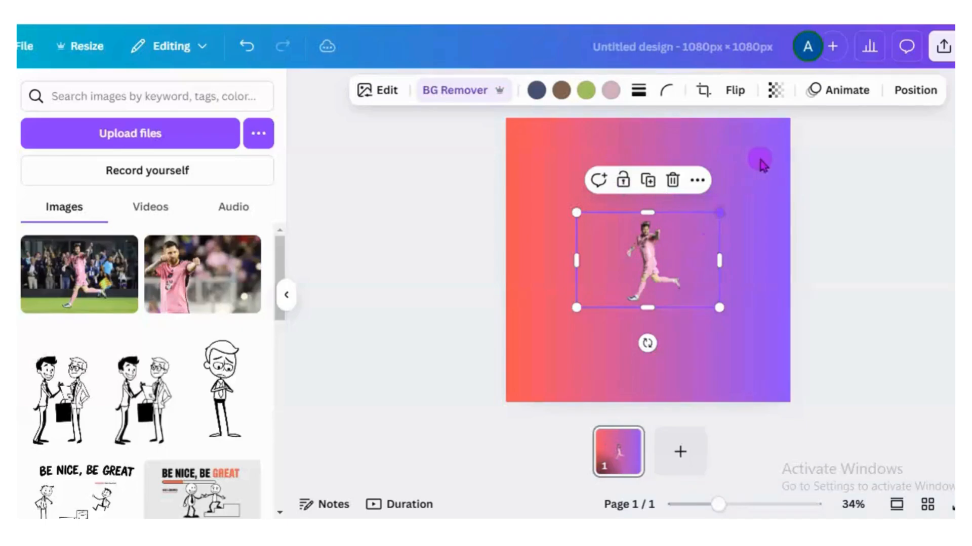
{"action": "left_click_drag", "start_coordinate": [719, 213], "coordinate": [784, 131]}
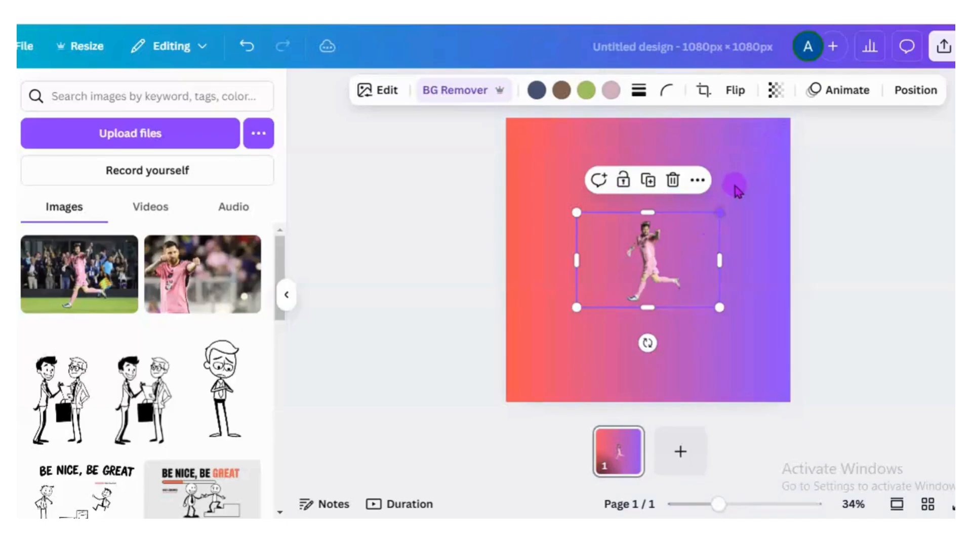
{"action": "left_click_drag", "start_coordinate": [577, 307], "coordinate": [508, 429]}
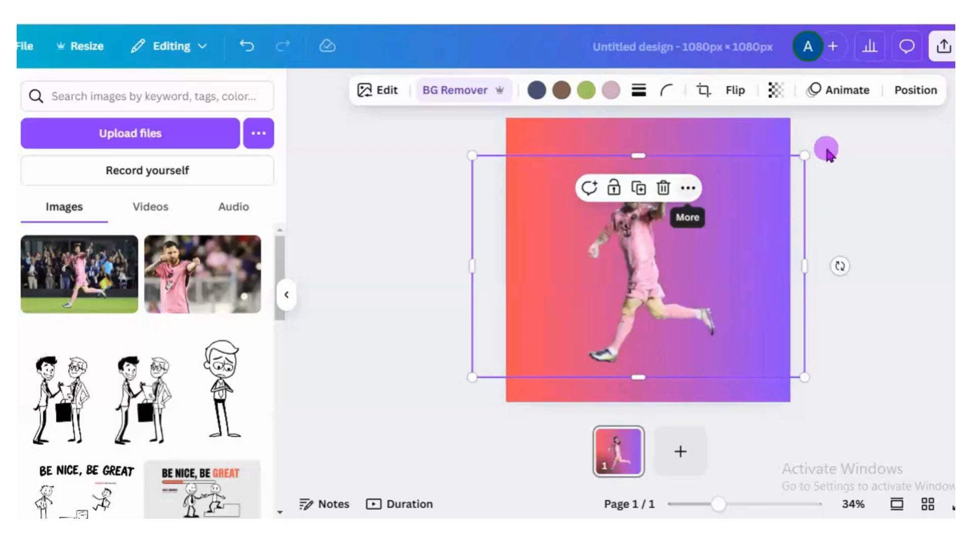
{"action": "left_click", "coordinate": [640, 152]}
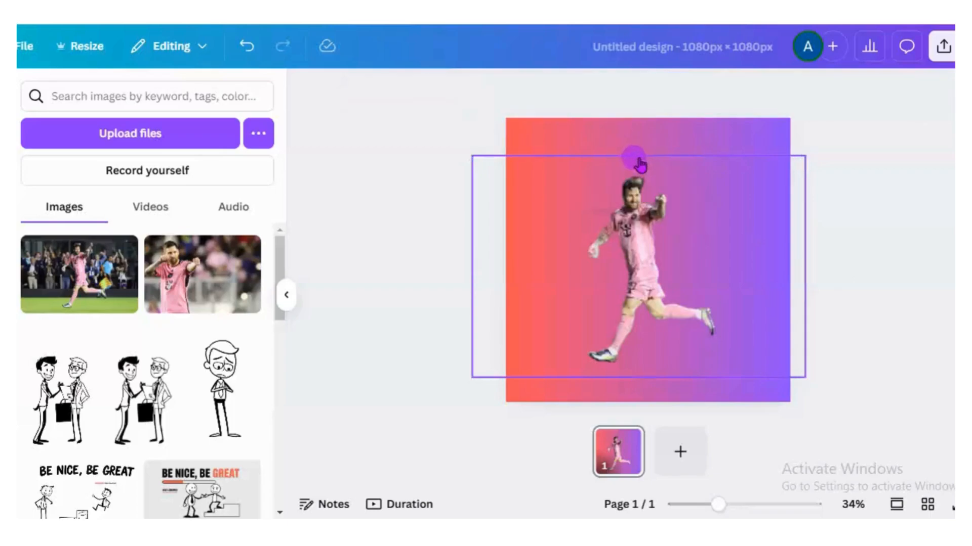
{"action": "left_click", "coordinate": [640, 247]}
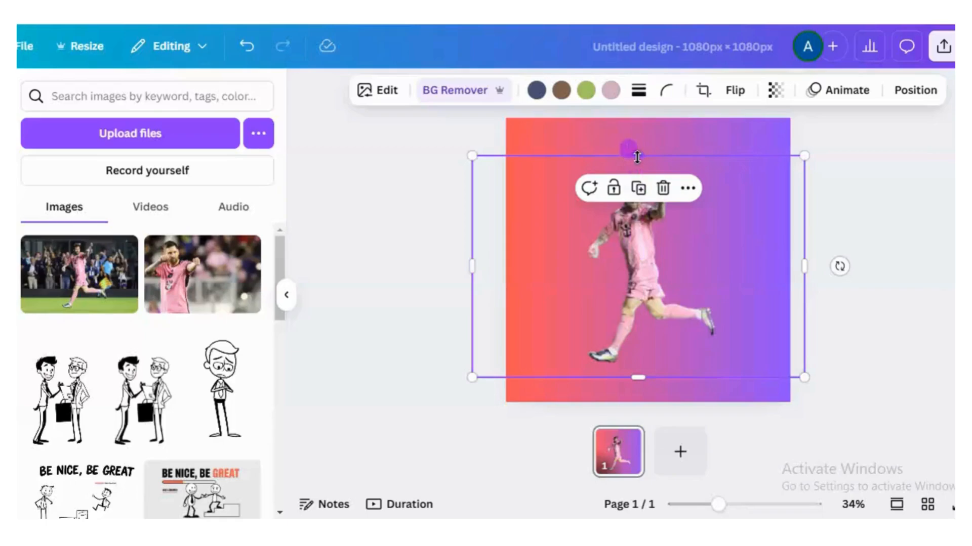
{"action": "left_click_drag", "start_coordinate": [637, 157], "coordinate": [639, 119]}
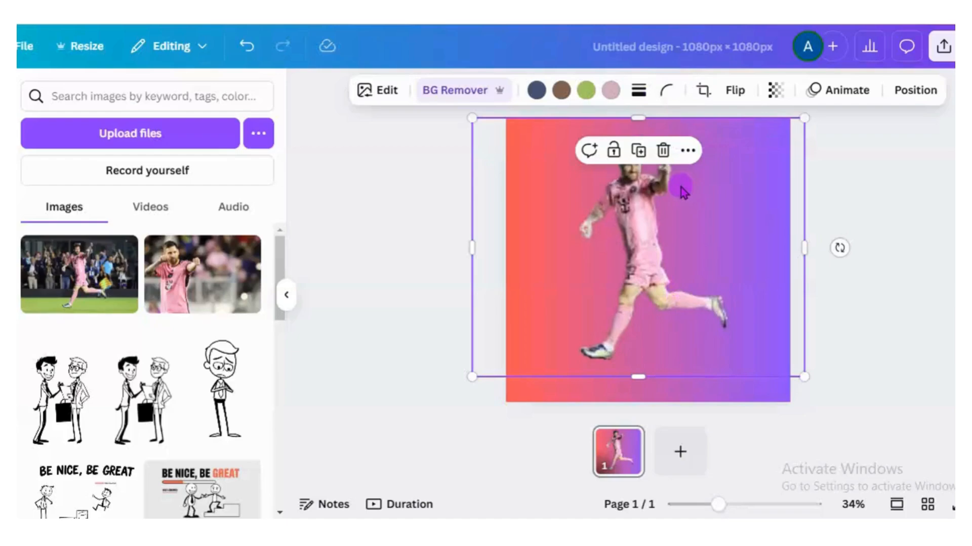
{"action": "left_click", "coordinate": [663, 151]}
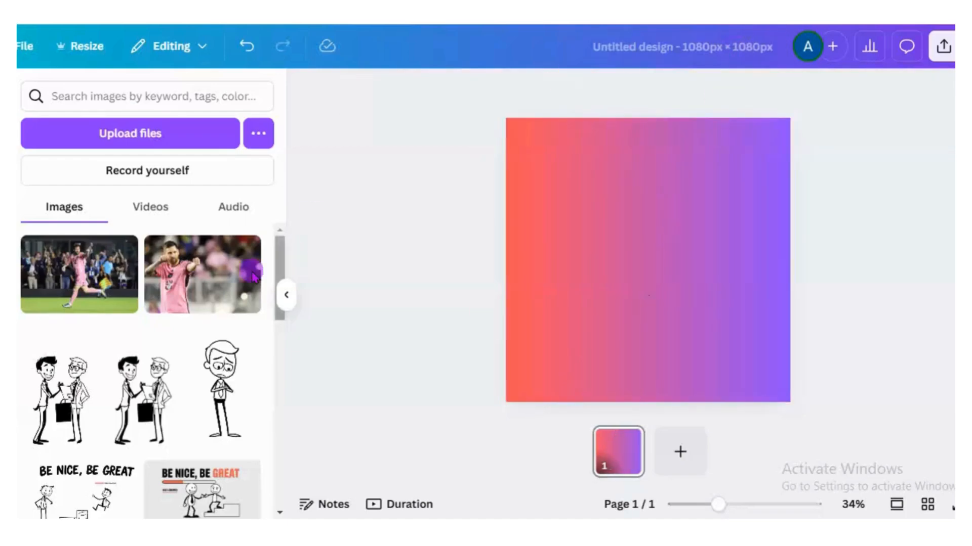
- Place the uploaded photo of the player with raised arms on the page and remove its background
{"action": "left_click", "coordinate": [213, 273]}
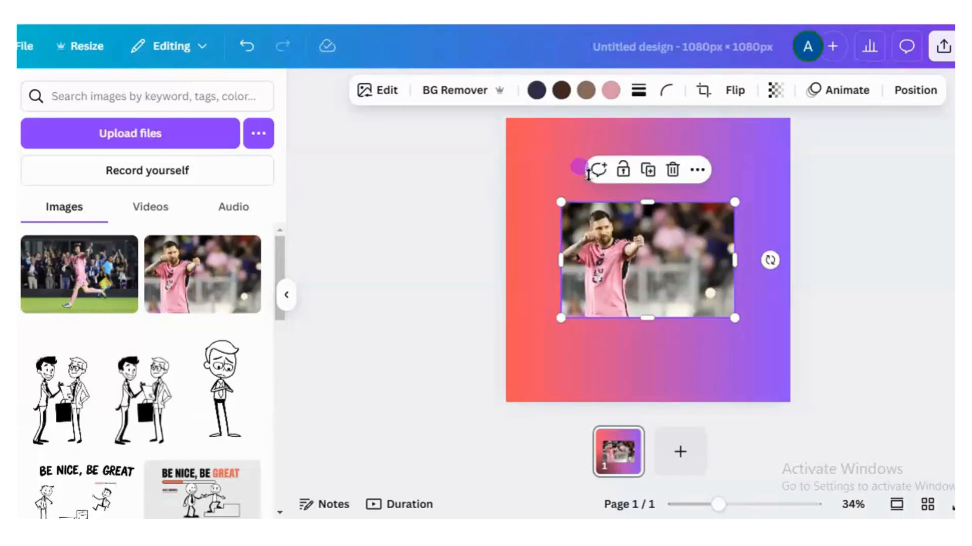
{"action": "left_click", "coordinate": [468, 91]}
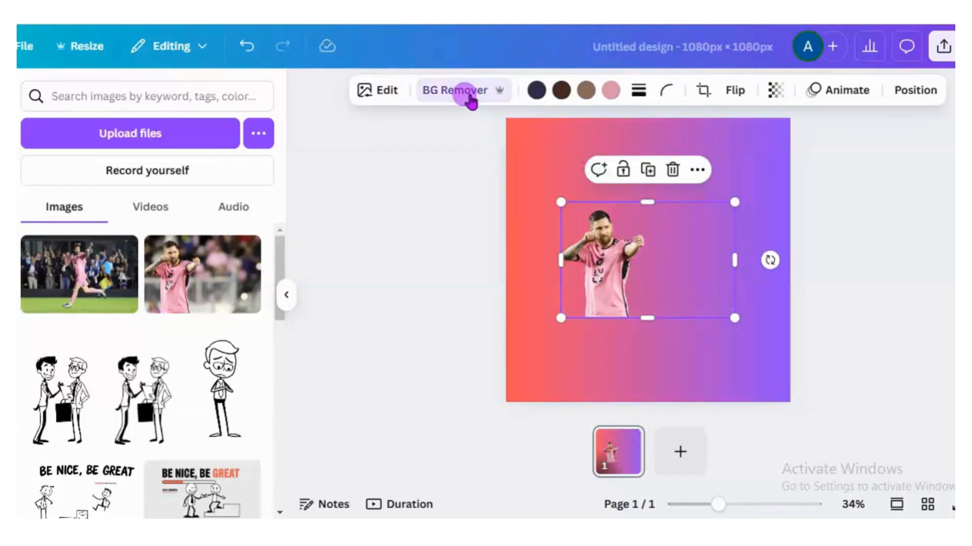
- Enlarge the player cutout to about the full page height and align its lower edge with the page's lower edge
{"action": "left_click_drag", "start_coordinate": [648, 191], "coordinate": [648, 128]}
{"action": "left_click_drag", "start_coordinate": [562, 230], "coordinate": [508, 233]}
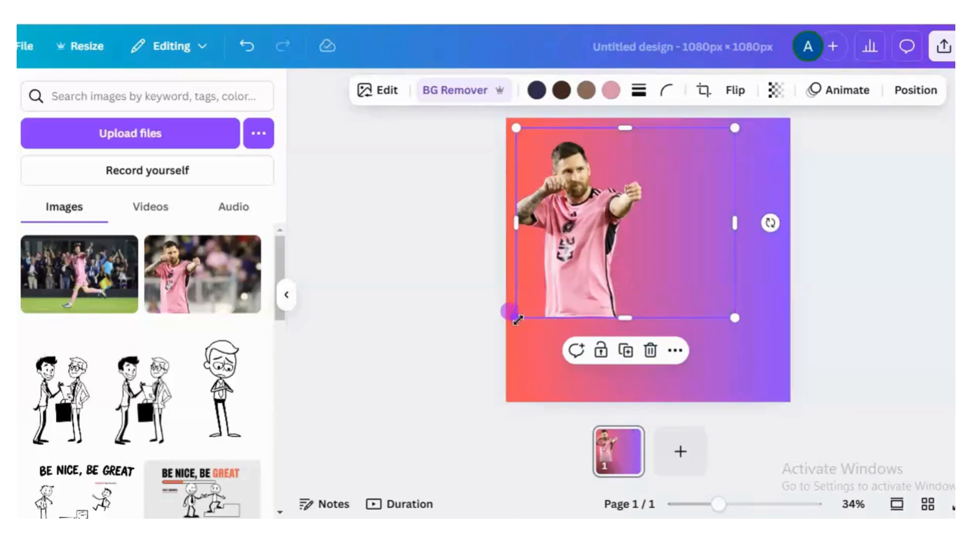
{"action": "left_click_drag", "start_coordinate": [515, 318], "coordinate": [501, 331]}
{"action": "left_click_drag", "start_coordinate": [744, 338], "coordinate": [866, 367]}
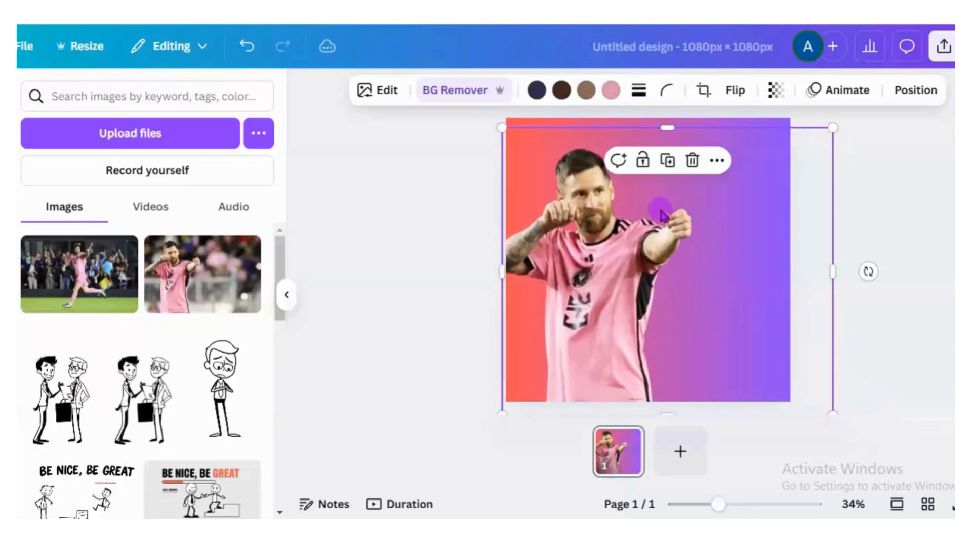
{"action": "mouse_move", "coordinate": [661, 217]}
{"action": "left_mouse_down"}
{"action": "mouse_move", "coordinate": [664, 184]}
{"action": "mouse_move", "coordinate": [667, 207]}
{"action": "left_mouse_up"}
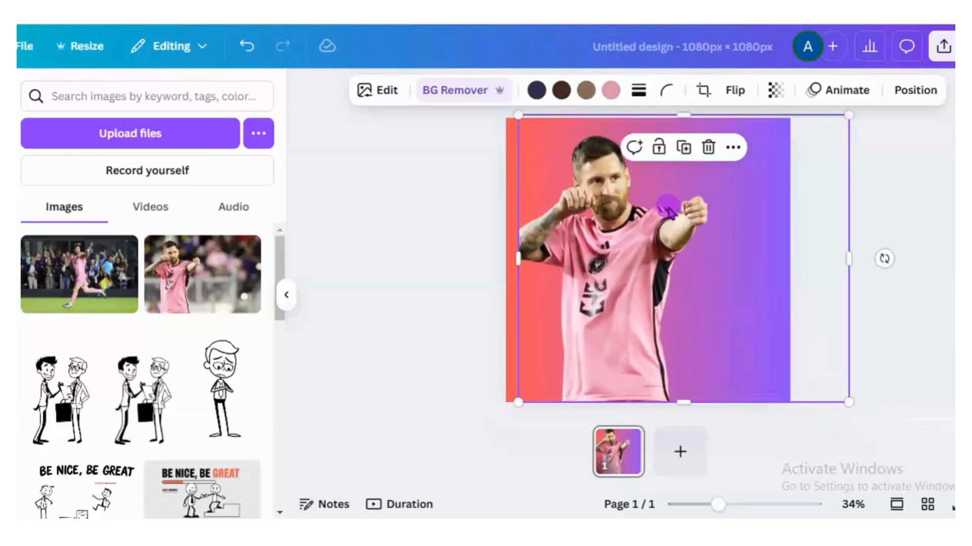
- Enlarge the player cutout slightly beyond the page's upper edge and shift the player closer to the page's centre
{"action": "mouse_move", "coordinate": [509, 118]}
{"action": "left_mouse_down"}
{"action": "mouse_move", "coordinate": [505, 103]}
{"action": "mouse_move", "coordinate": [506, 112]}
{"action": "left_mouse_up"}
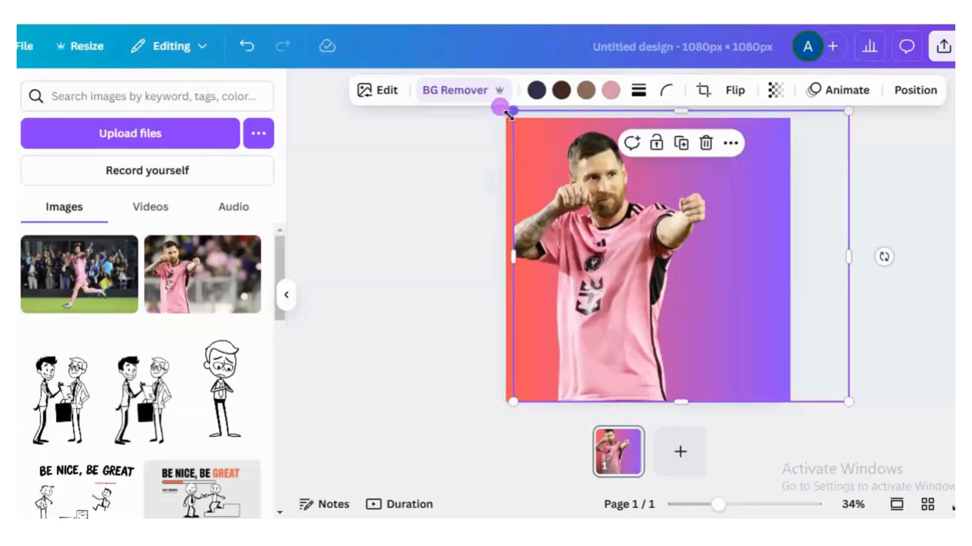
{"action": "left_click_drag", "start_coordinate": [506, 110], "coordinate": [503, 115]}
{"action": "left_click", "coordinate": [501, 115]}
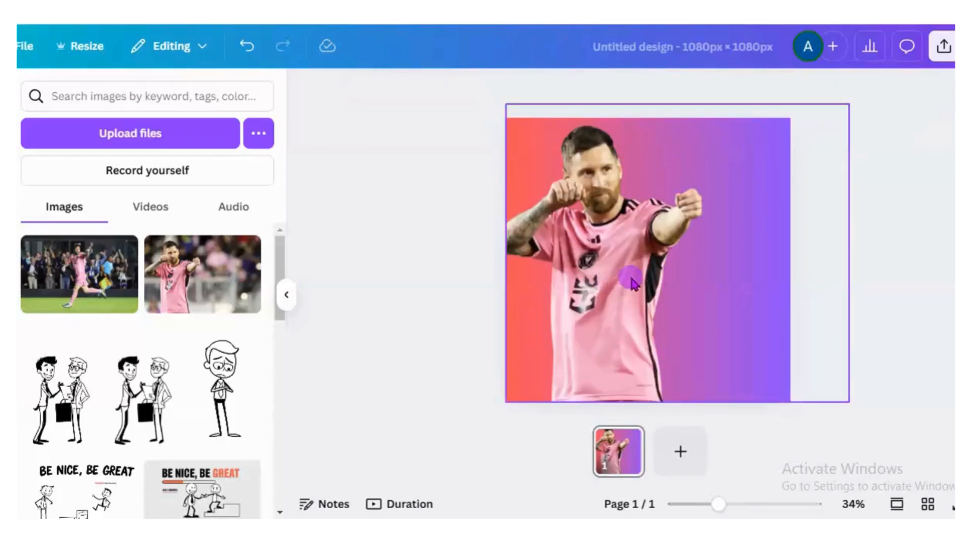
{"action": "left_click_drag", "start_coordinate": [626, 276], "coordinate": [671, 287]}
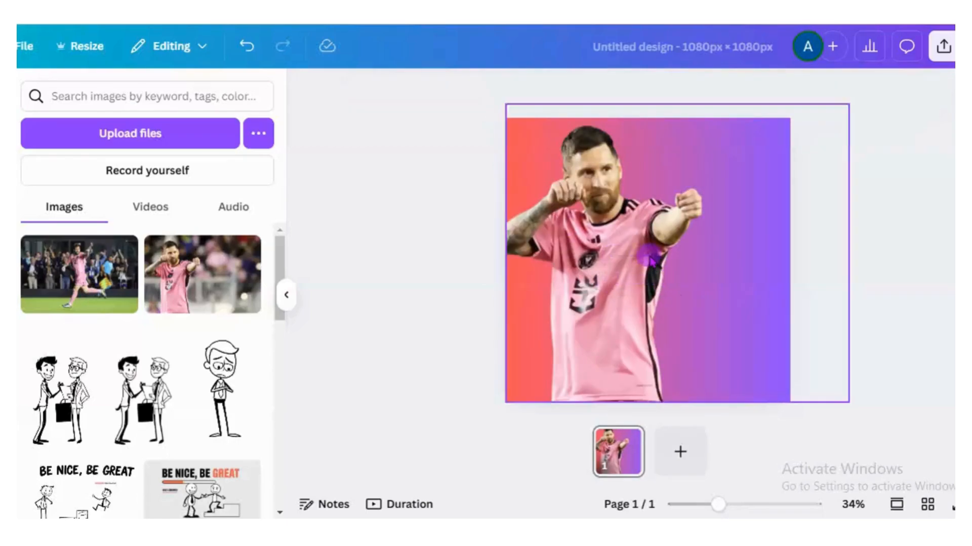
{"action": "left_click_drag", "start_coordinate": [769, 293], "coordinate": [800, 284]}
{"action": "left_click_drag", "start_coordinate": [538, 255], "coordinate": [506, 258]}
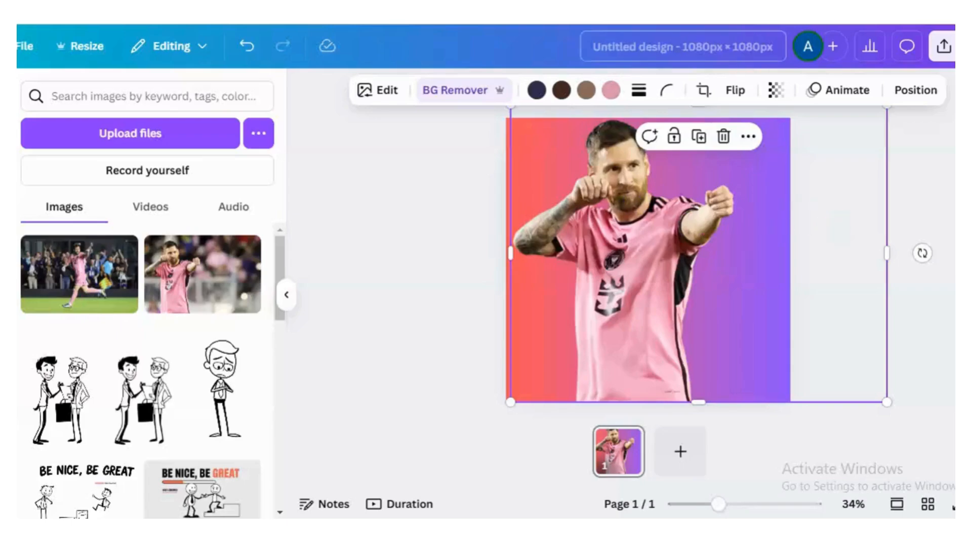
- Apply the Classic duotone effect to the player cutout
{"action": "left_click", "coordinate": [392, 99]}
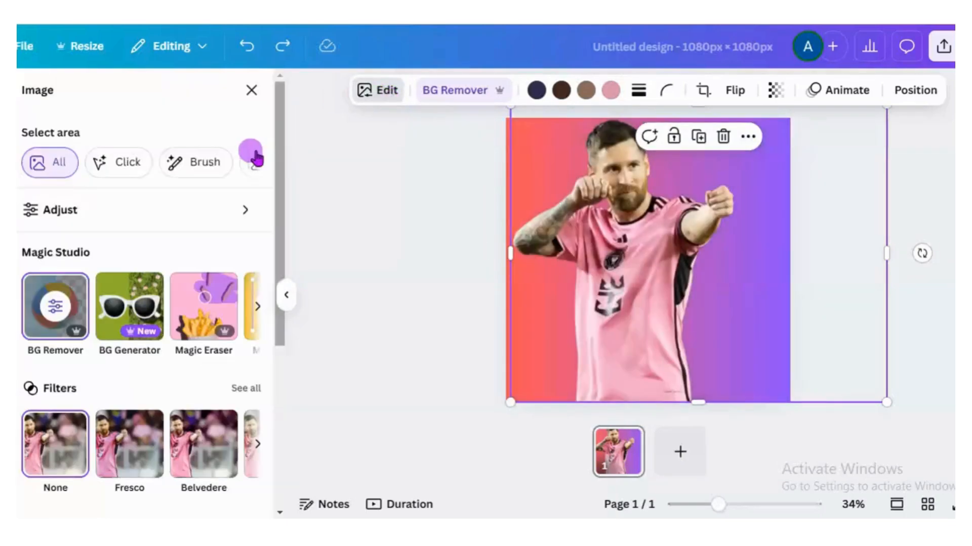
{"action": "left_click_drag", "start_coordinate": [281, 219], "coordinate": [273, 387]}
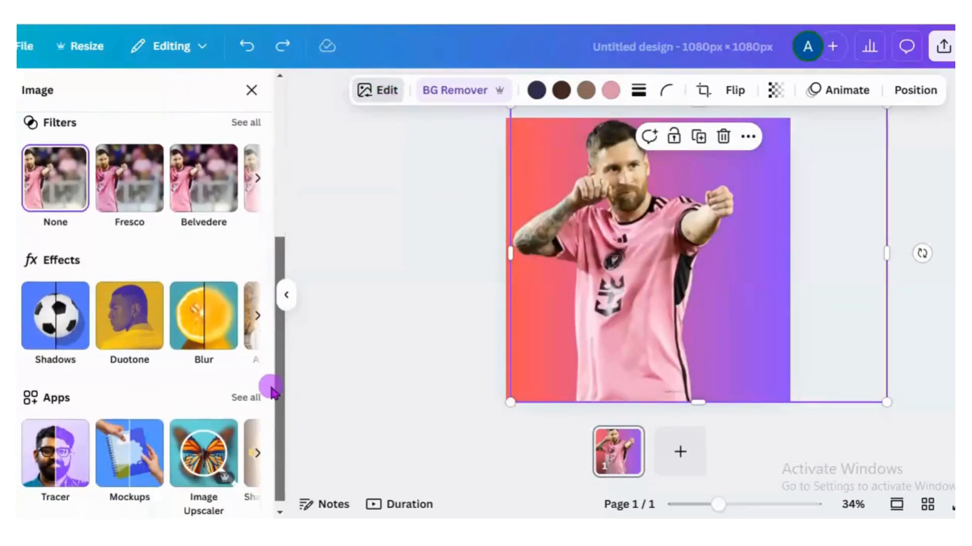
{"action": "left_click", "coordinate": [120, 335]}
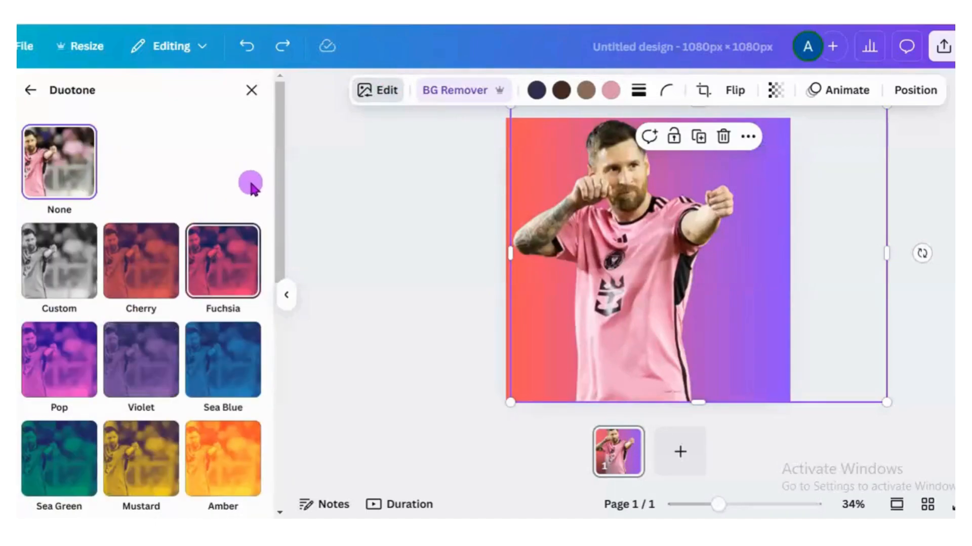
{"action": "left_click_drag", "start_coordinate": [275, 232], "coordinate": [267, 495]}
{"action": "left_click", "coordinate": [147, 454]}
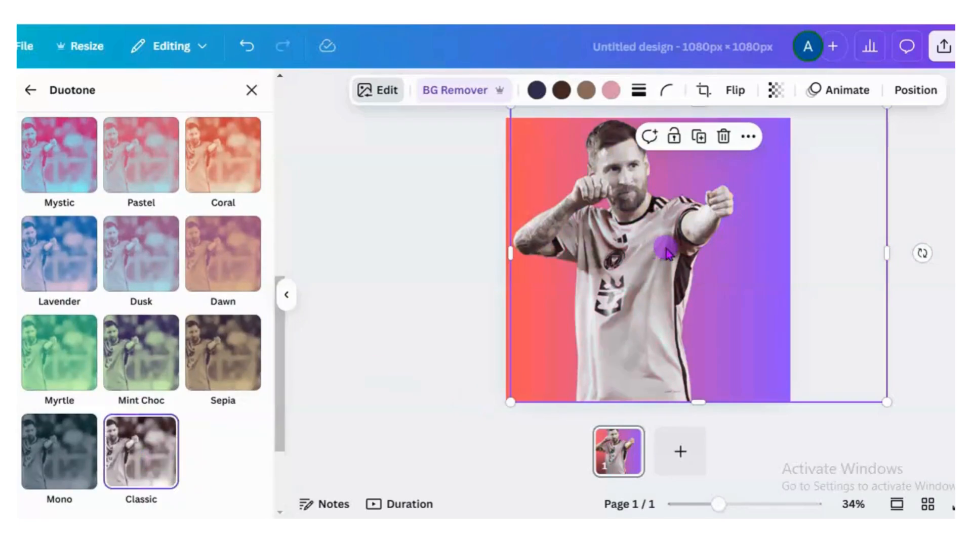
- Set the player cutout's transparency to 30
{"action": "left_click", "coordinate": [775, 90]}
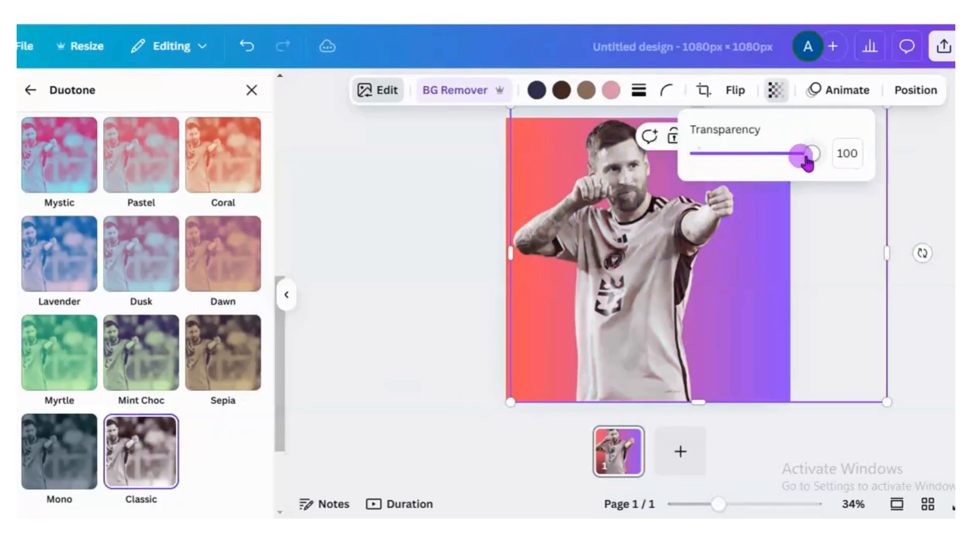
{"action": "left_click_drag", "start_coordinate": [802, 154], "coordinate": [734, 168]}
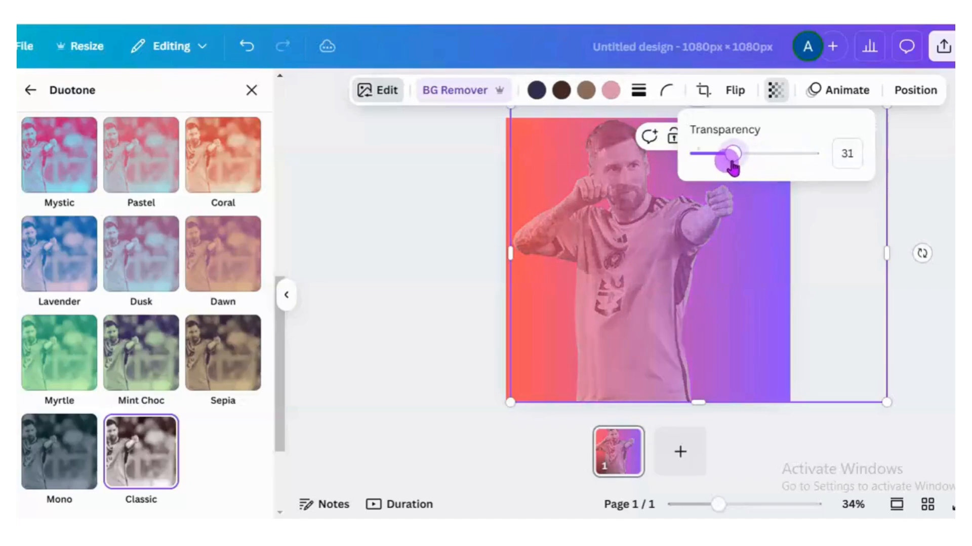
{"action": "left_click", "coordinate": [913, 221]}
- Crop the player image's right side to the page edge and extend its left side to the opposite page edge
{"action": "left_click_drag", "start_coordinate": [889, 255], "coordinate": [796, 256]}
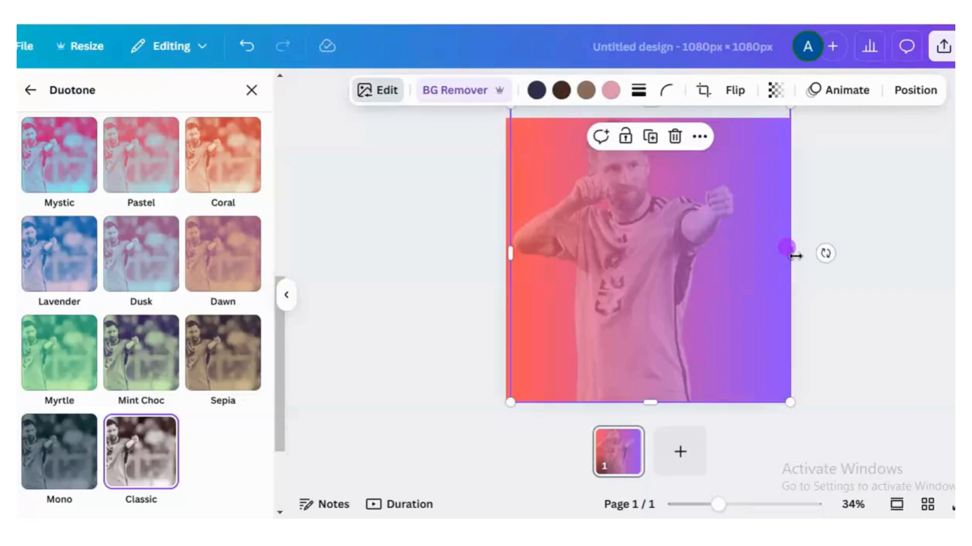
{"action": "left_click_drag", "start_coordinate": [510, 254], "coordinate": [503, 253]}
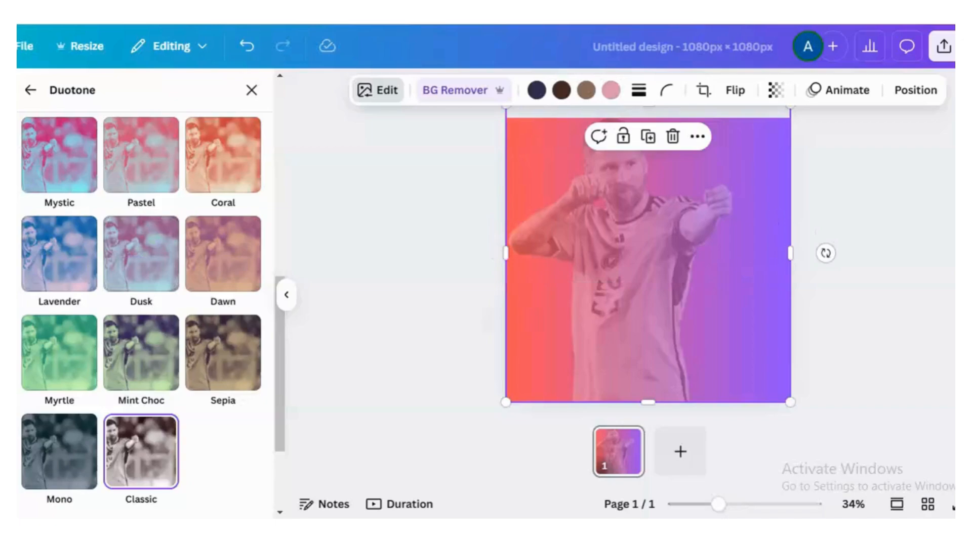
- Add the uploaded close-up photo of the player in the pink jersey to the page and remove its background
{"action": "left_click", "coordinate": [2, 147]}
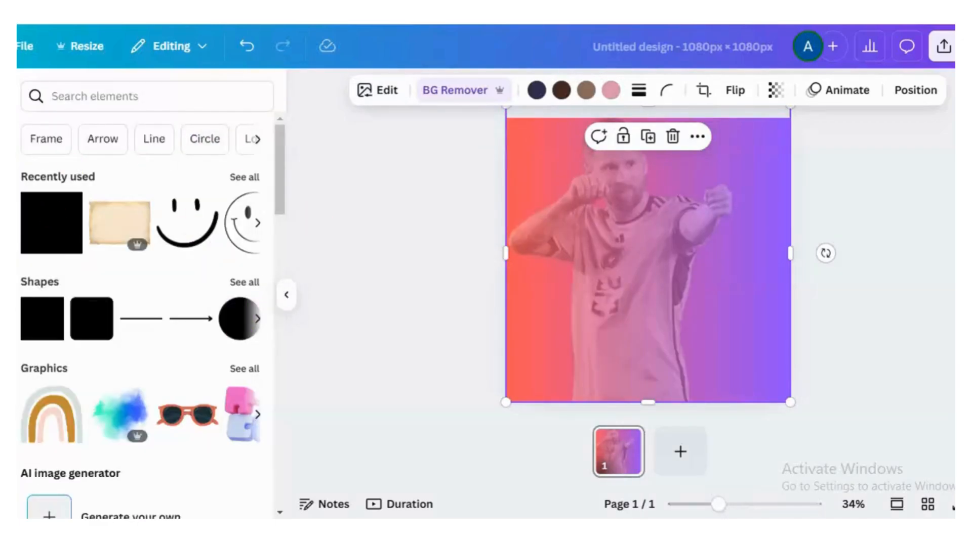
{"action": "left_click", "coordinate": [3, 293]}
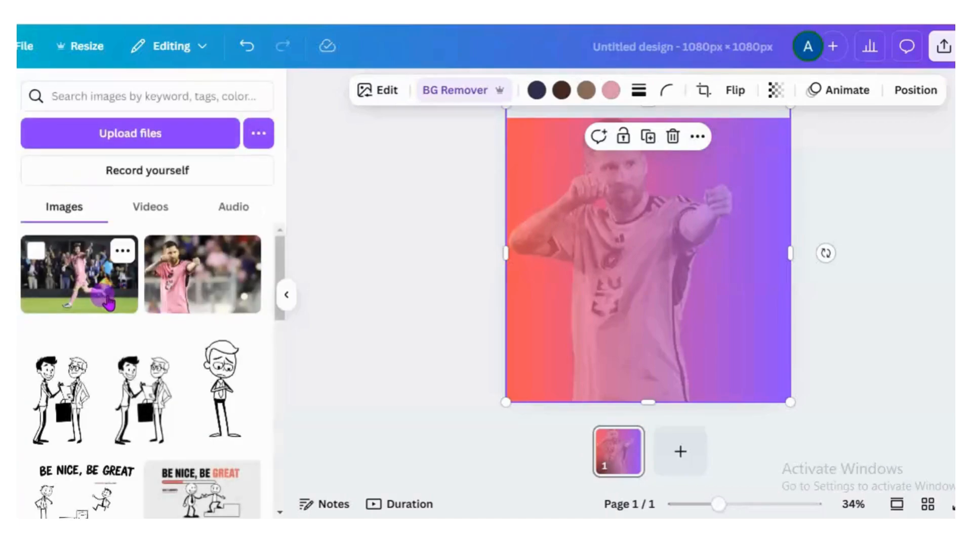
{"action": "left_click", "coordinate": [172, 289]}
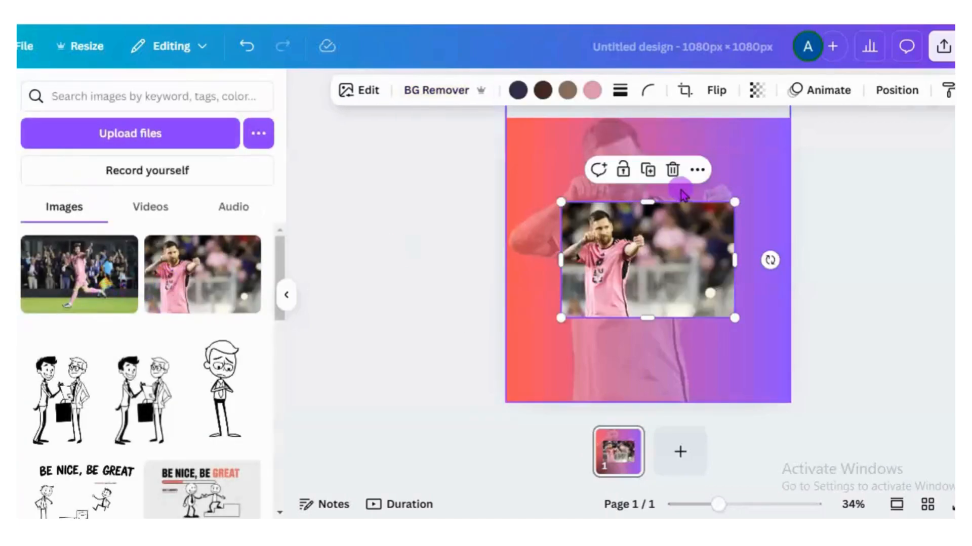
{"action": "left_click", "coordinate": [438, 97]}
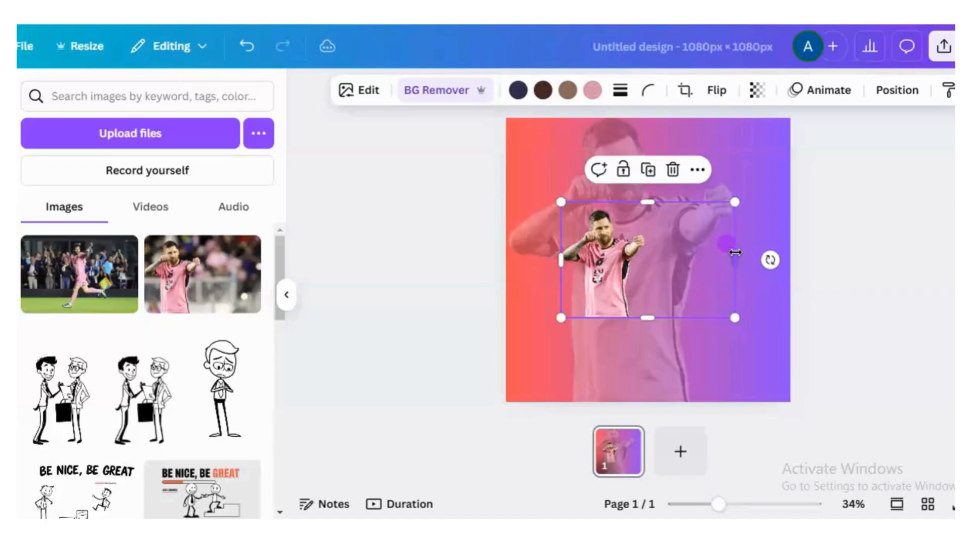
- Crop the empty area beside the new player cutout and enlarge the cutout to fill most of the page's height
{"action": "left_click_drag", "start_coordinate": [735, 252], "coordinate": [647, 270]}
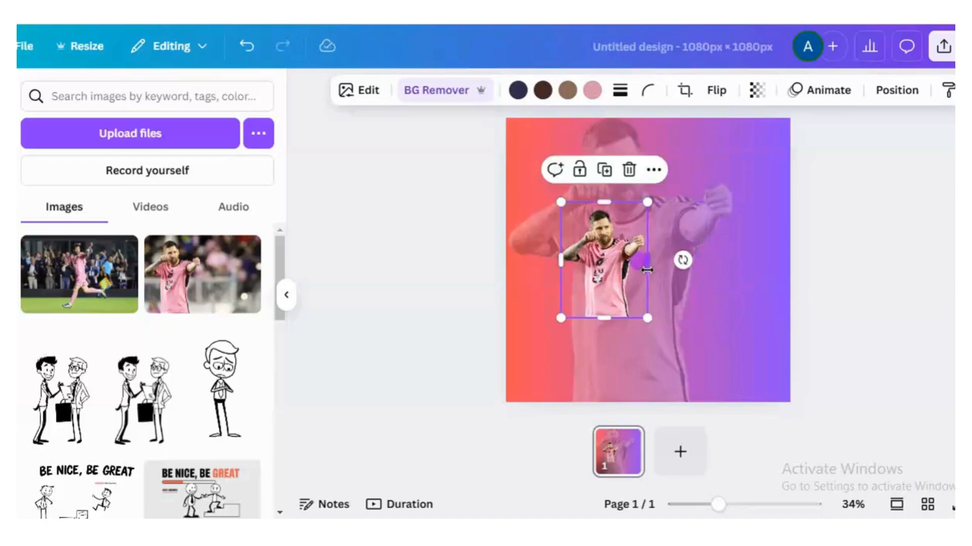
{"action": "left_click_drag", "start_coordinate": [563, 320], "coordinate": [519, 374]}
{"action": "left_click_drag", "start_coordinate": [651, 201], "coordinate": [699, 166]}
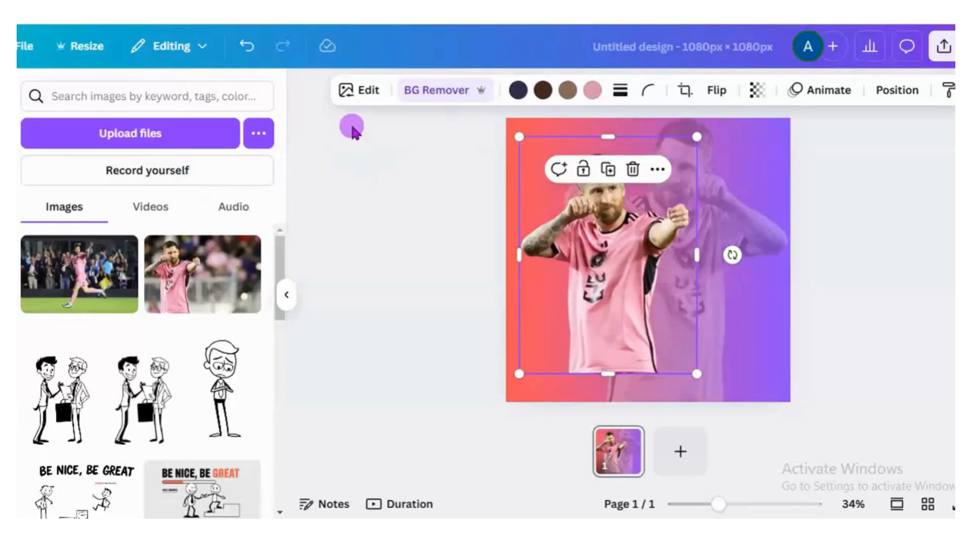
- Try the Classic duotone effect on the full-colour player cutout and reset its duotone to None
{"action": "left_click", "coordinate": [364, 91]}
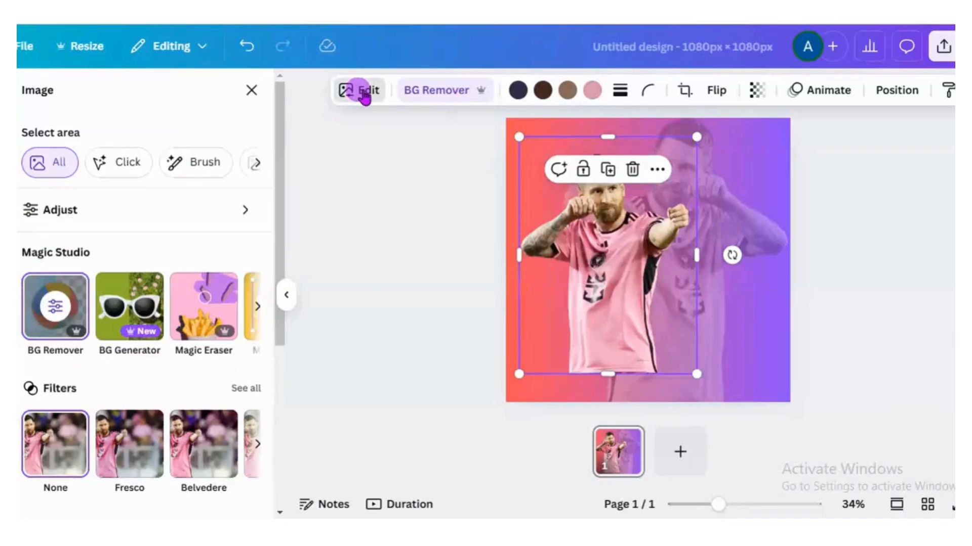
{"action": "left_click_drag", "start_coordinate": [278, 186], "coordinate": [267, 267]}
{"action": "left_click", "coordinate": [245, 260]}
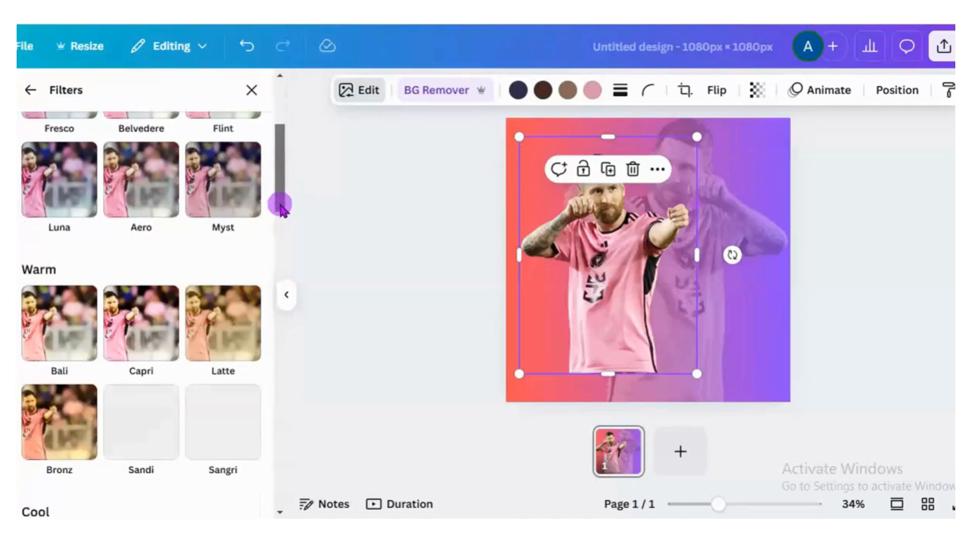
{"action": "left_click_drag", "start_coordinate": [280, 207], "coordinate": [280, 174]}
{"action": "left_click", "coordinate": [26, 87]}
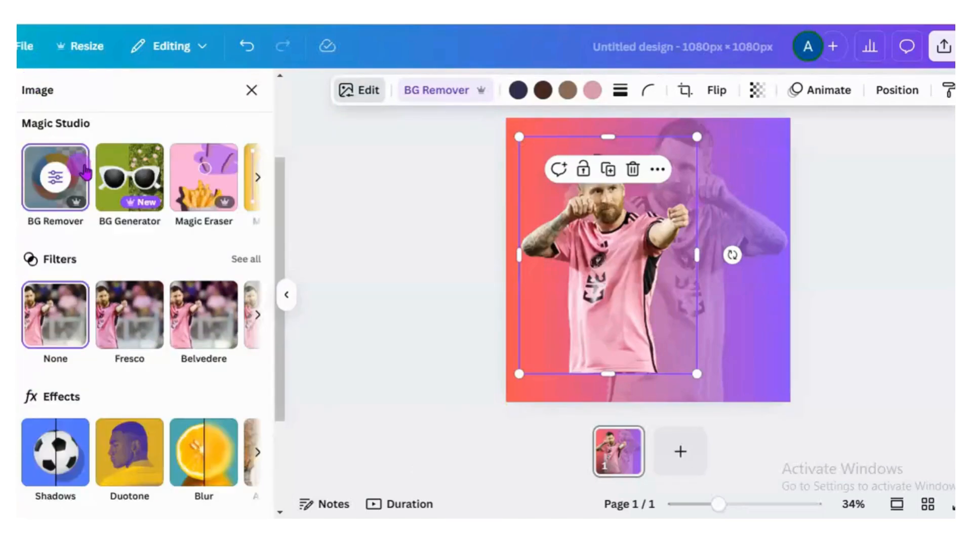
{"action": "left_click", "coordinate": [126, 472]}
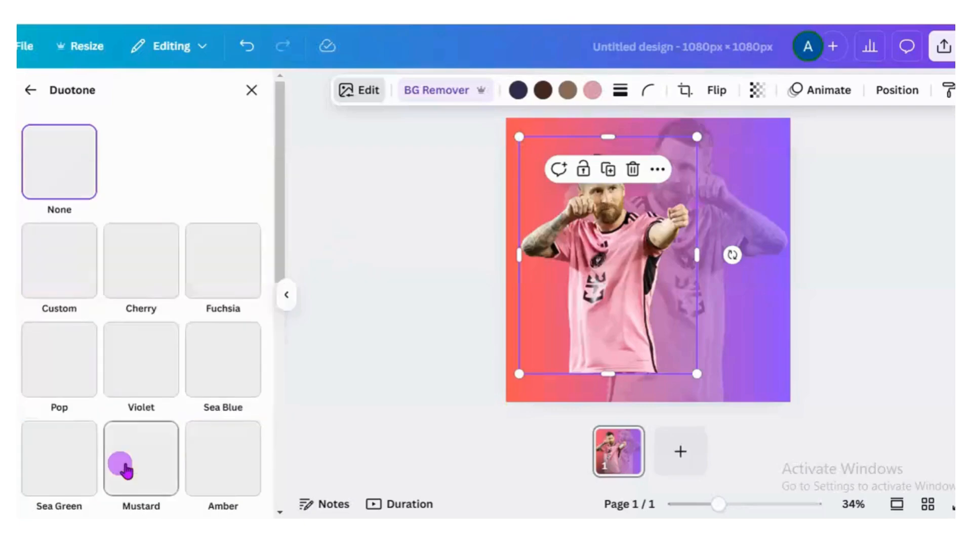
{"action": "left_click_drag", "start_coordinate": [280, 208], "coordinate": [261, 499]}
{"action": "left_click", "coordinate": [145, 472]}
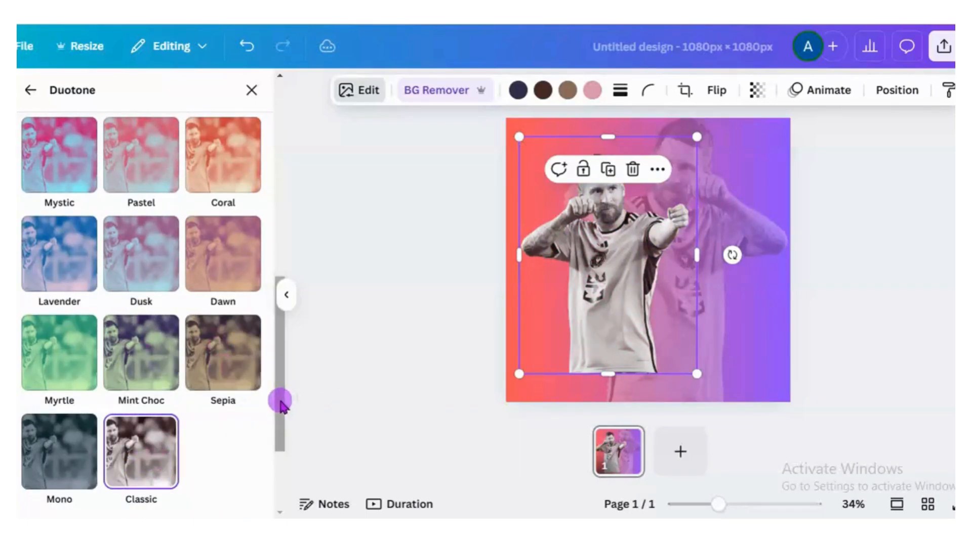
{"action": "left_click_drag", "start_coordinate": [277, 402], "coordinate": [283, 161]}
{"action": "left_click", "coordinate": [66, 167]}
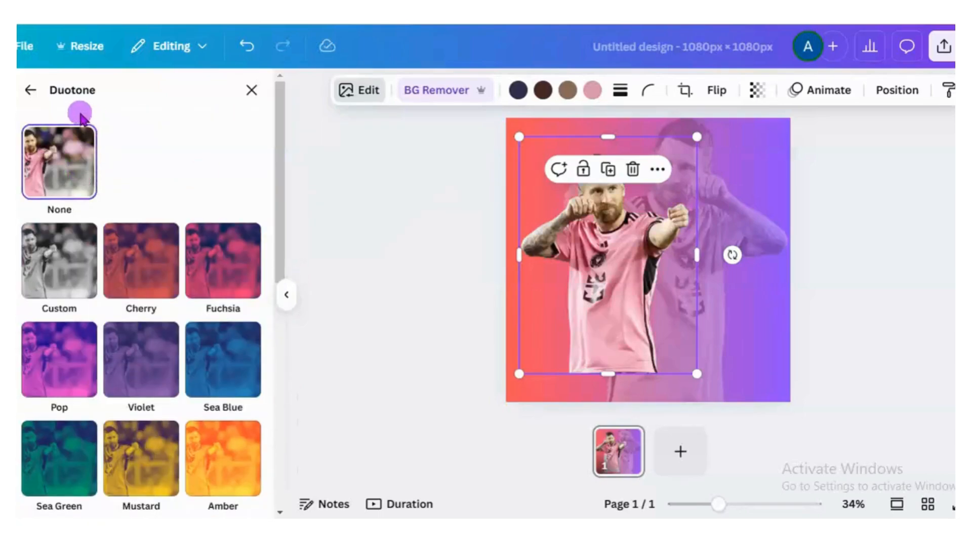
{"action": "left_click", "coordinate": [30, 90]}
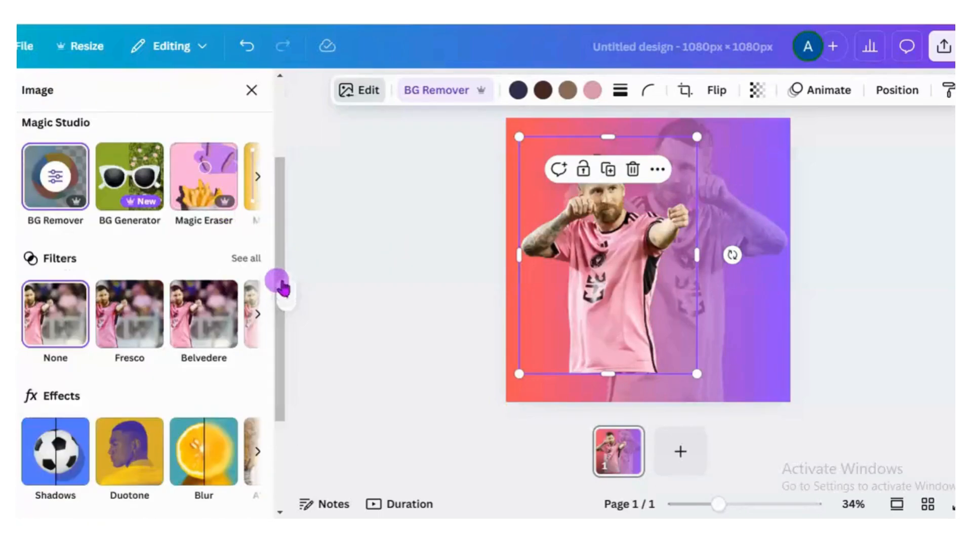
{"action": "left_click", "coordinate": [251, 91]}
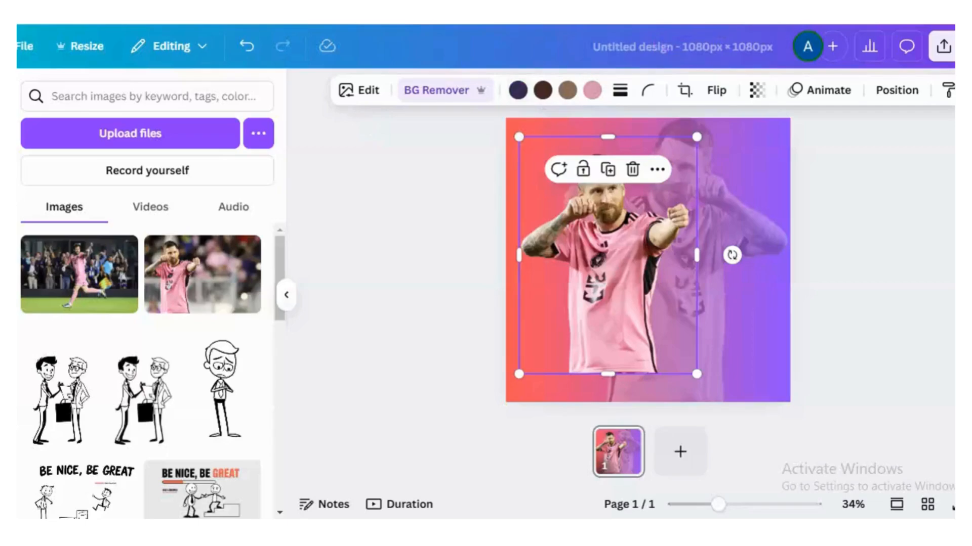
- Apply the Backdrop shadow effect to the full-colour player cutout
{"action": "left_click", "coordinate": [367, 99]}
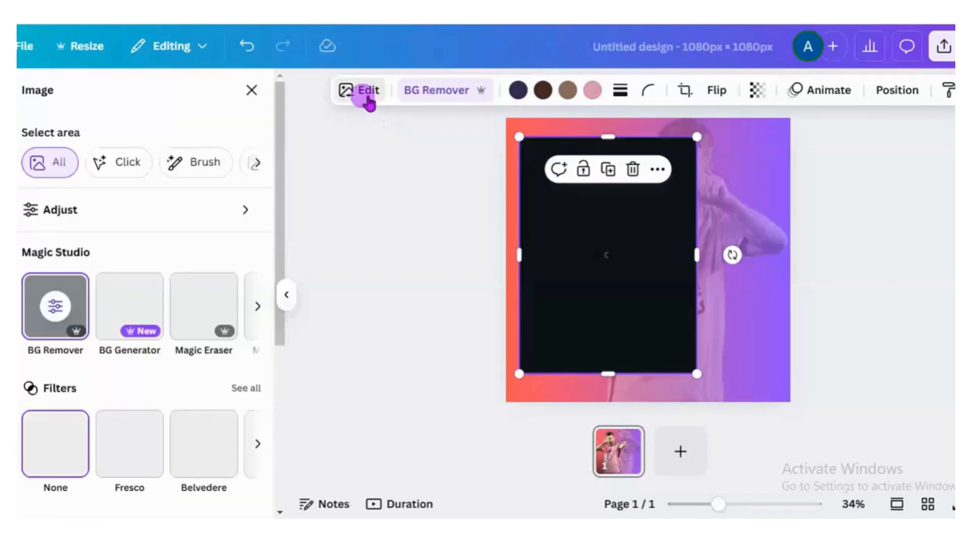
{"action": "left_click_drag", "start_coordinate": [278, 234], "coordinate": [271, 357]}
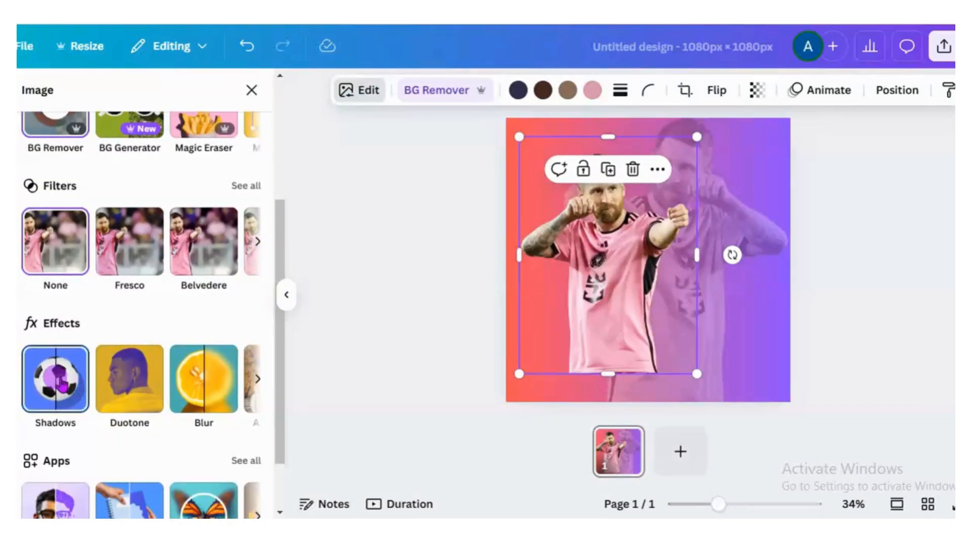
{"action": "left_click", "coordinate": [62, 385]}
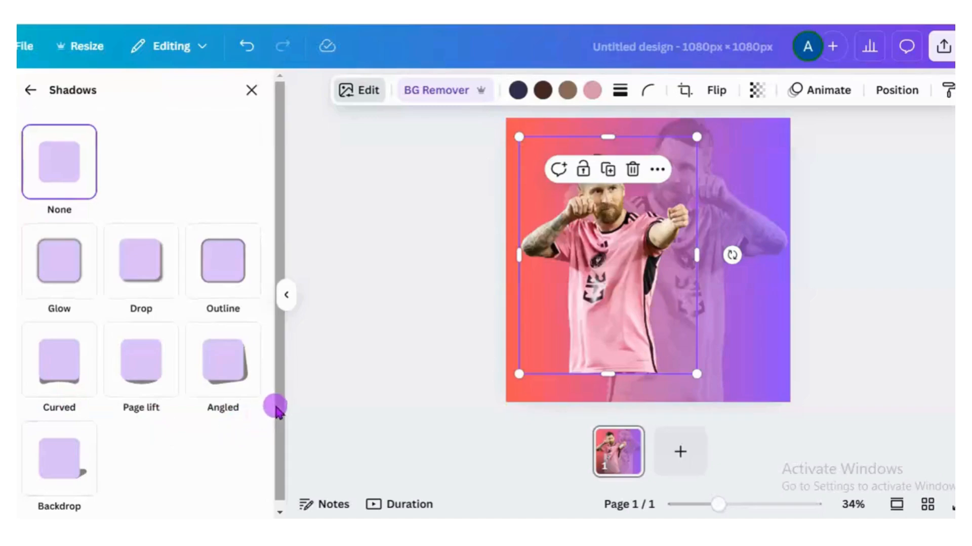
{"action": "left_click_drag", "start_coordinate": [282, 406], "coordinate": [283, 453]}
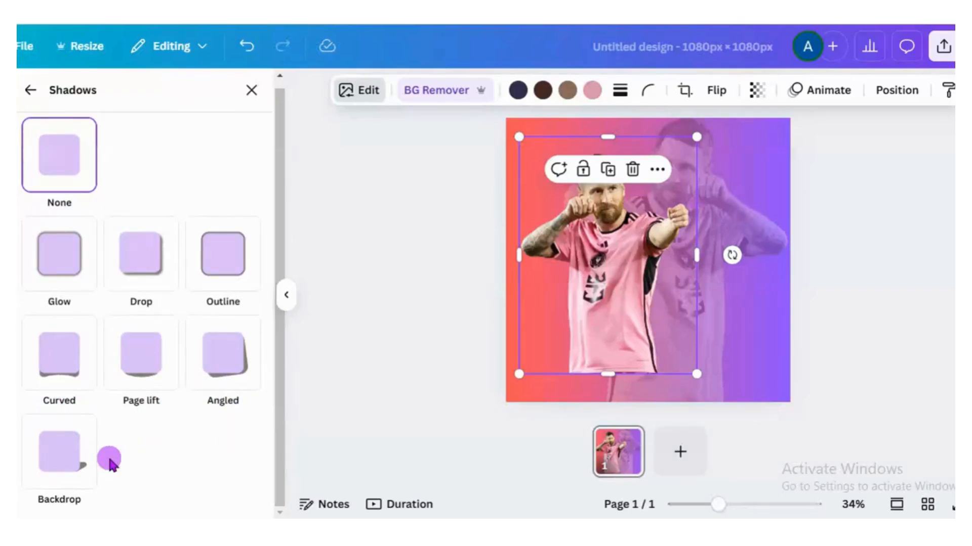
{"action": "left_click", "coordinate": [70, 468]}
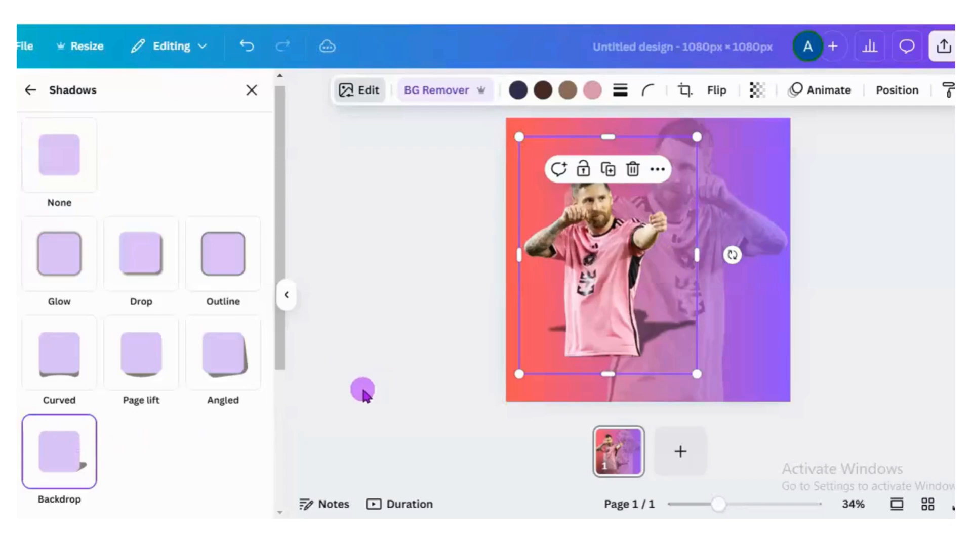
- Set the direction of the player cutout's Backdrop shadow to 41
{"action": "left_click_drag", "start_coordinate": [277, 315], "coordinate": [282, 446]}
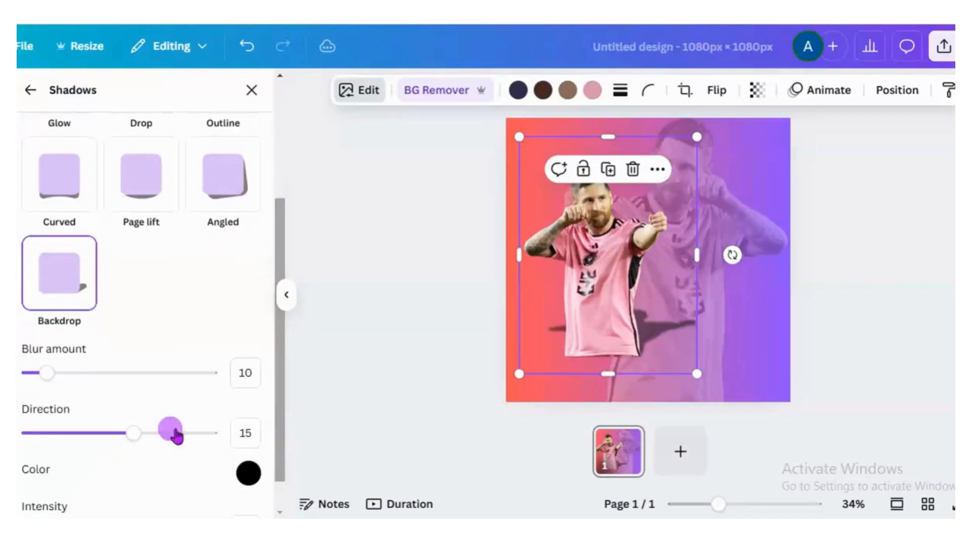
{"action": "left_click_drag", "start_coordinate": [132, 440], "coordinate": [151, 441]}
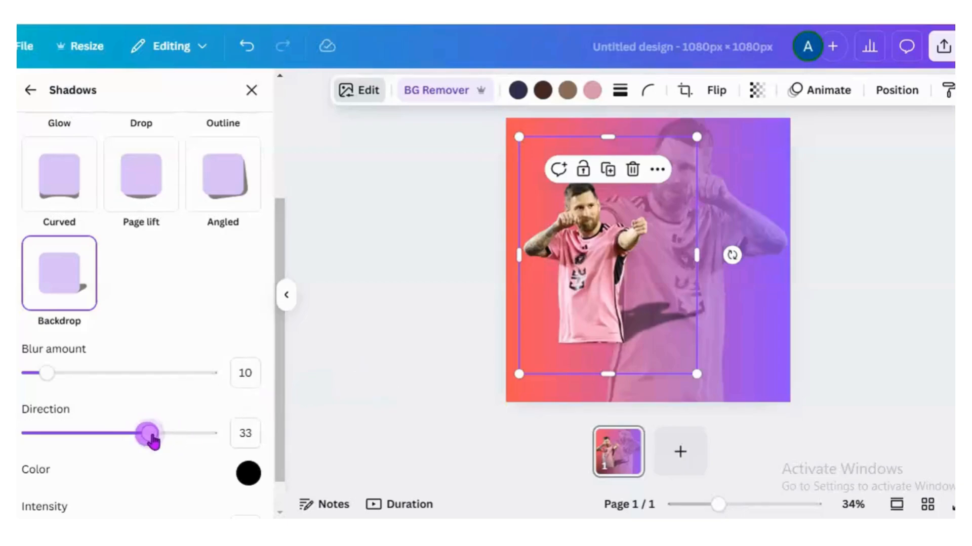
{"action": "left_click_drag", "start_coordinate": [148, 435], "coordinate": [155, 434]}
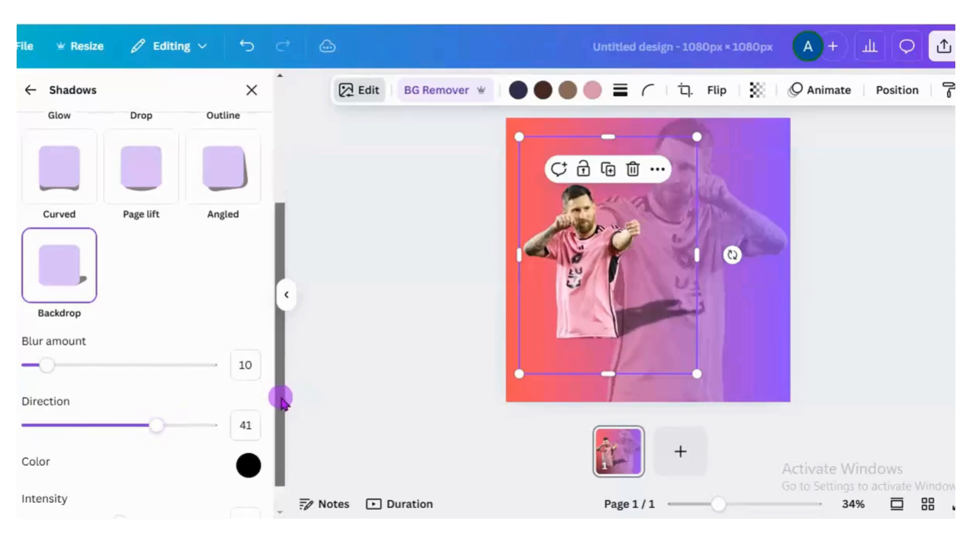
{"action": "scroll", "coordinate": [279, 405], "scroll_direction": "down", "scroll_amount": 1}
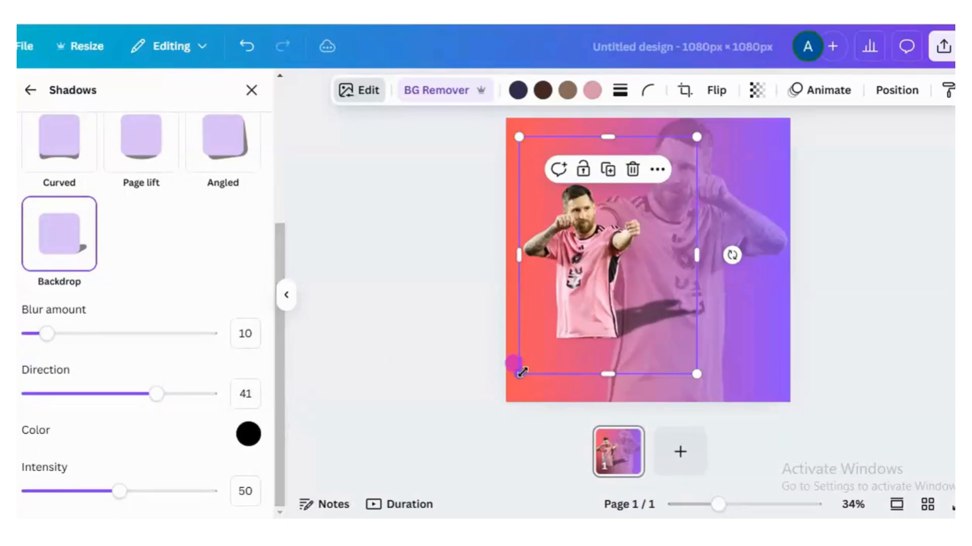
- Enlarge the shadowed player cutout slightly and move it closer to the page's centre
{"action": "left_click_drag", "start_coordinate": [519, 375], "coordinate": [498, 402]}
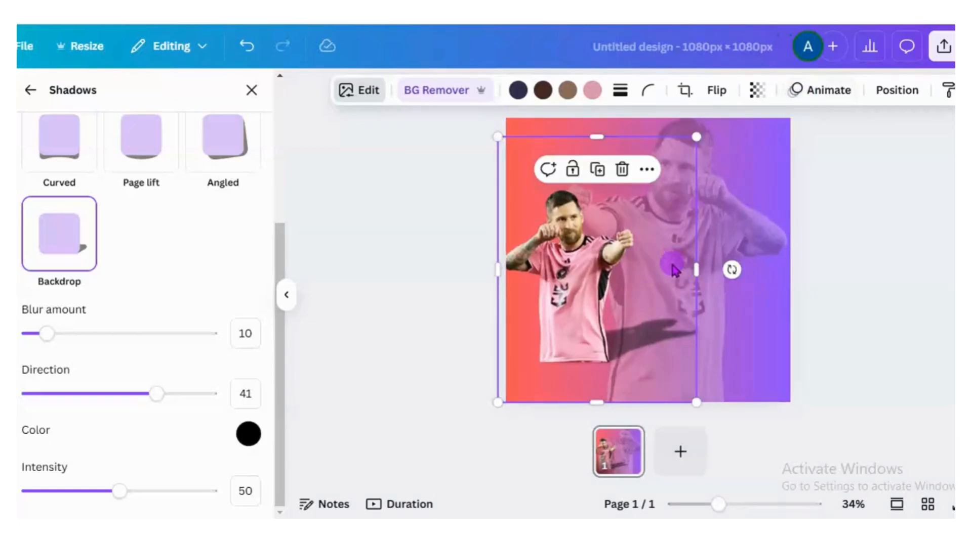
{"action": "left_click_drag", "start_coordinate": [655, 285], "coordinate": [696, 282]}
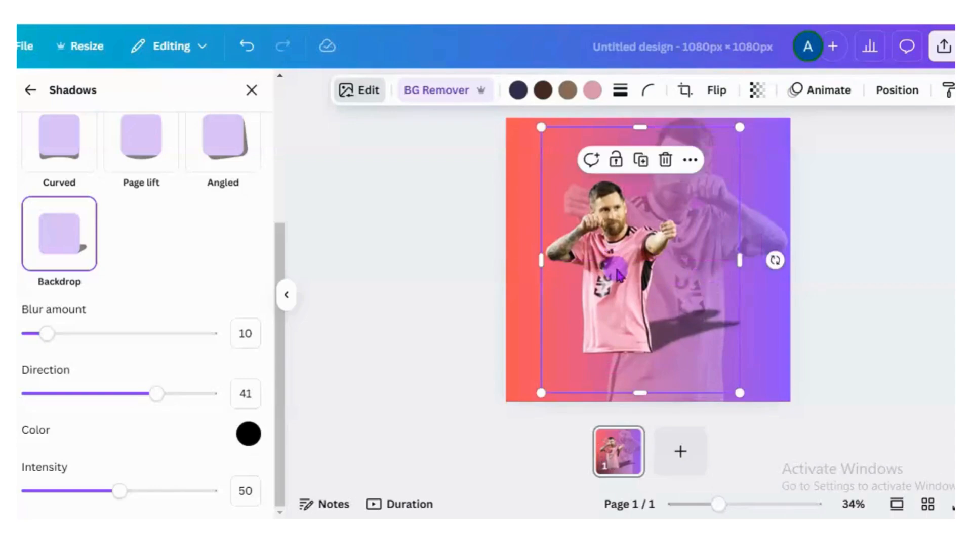
{"action": "left_click", "coordinate": [30, 87]}
- Add a Heading text to the page reading "Lionel Messi"
{"action": "left_click", "coordinate": [2, 202]}
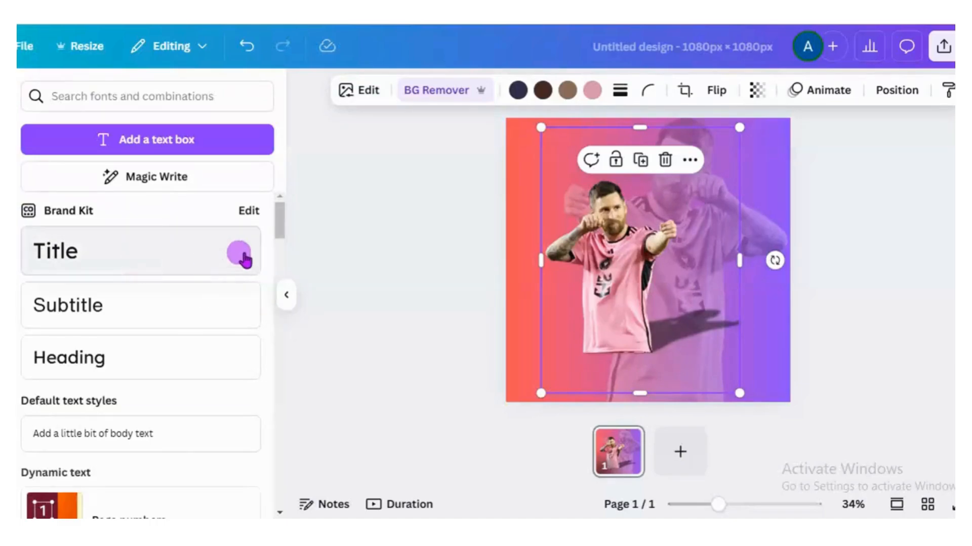
{"action": "mouse_move", "coordinate": [277, 233]}
{"action": "left_mouse_down"}
{"action": "mouse_move", "coordinate": [278, 263]}
{"action": "mouse_move", "coordinate": [278, 240]}
{"action": "left_mouse_up"}
{"action": "left_click", "coordinate": [134, 283]}
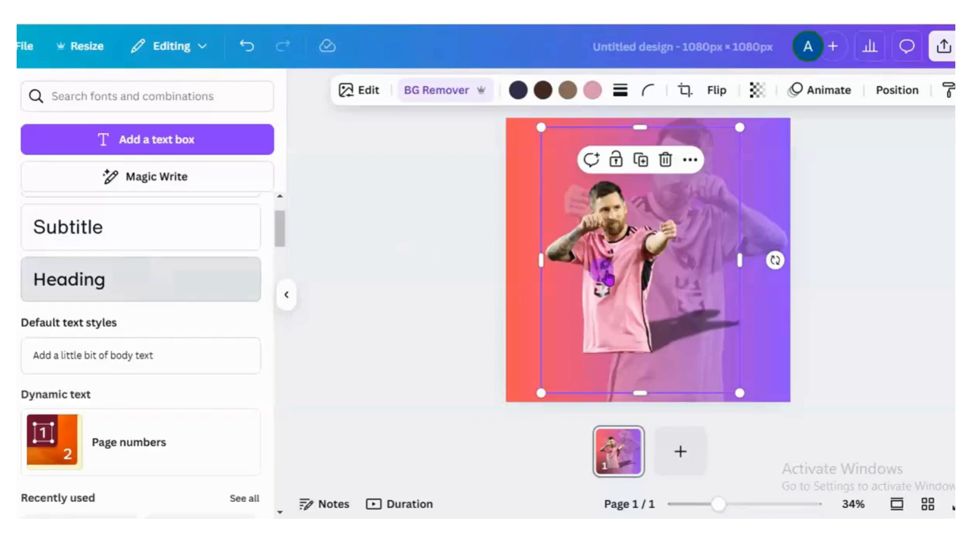
{"action": "left_click", "coordinate": [233, 280]}
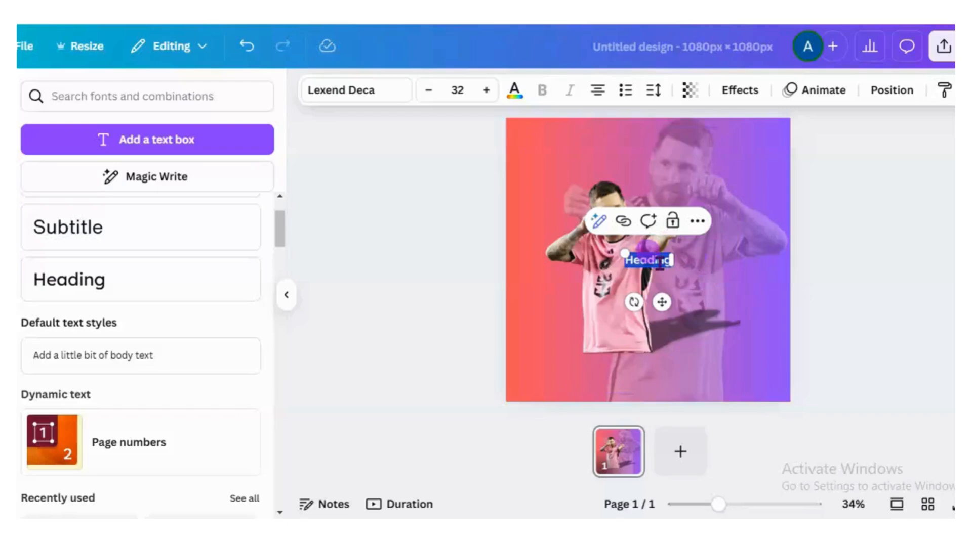
{"action": "type", "text": "Lionel Messi"}
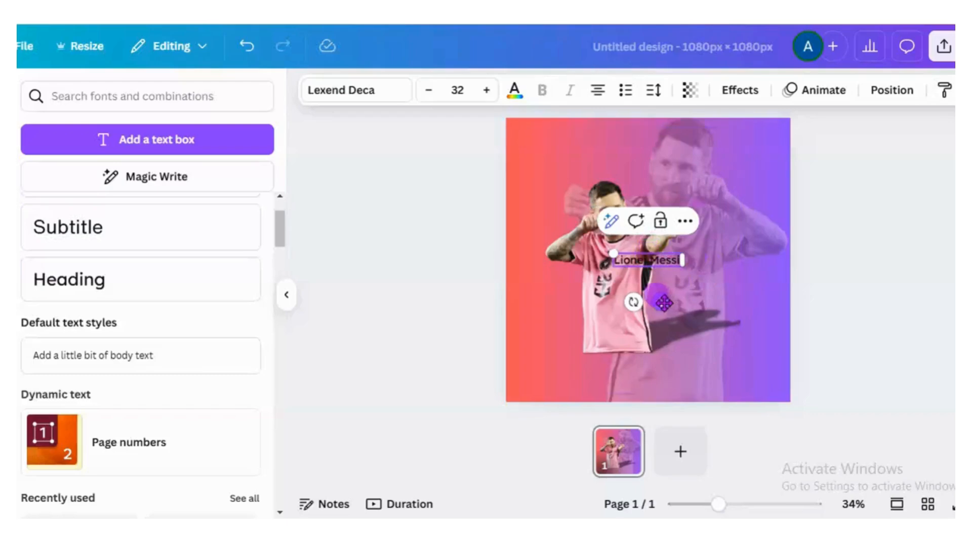
- Change the "Lionel Messi" heading's font to Anton and enlarge the text to about size 90.5
{"action": "double_click", "coordinate": [630, 257]}
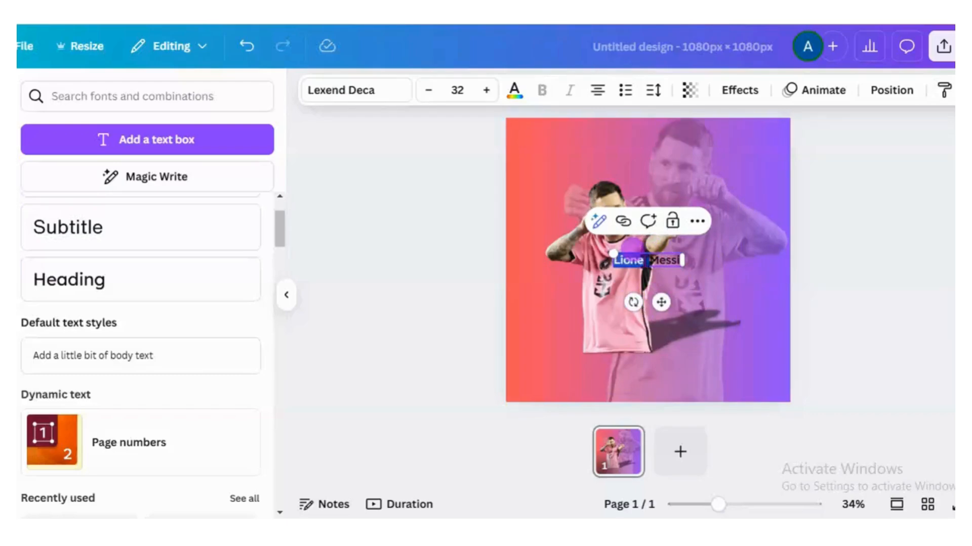
{"action": "left_click", "coordinate": [377, 96]}
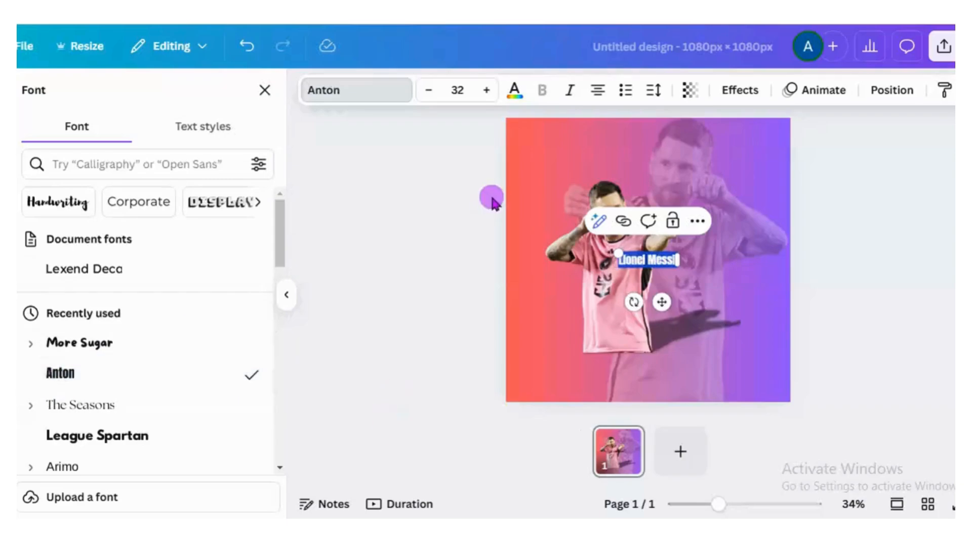
{"action": "left_click_drag", "start_coordinate": [486, 94], "coordinate": [487, 94]}
{"action": "left_click_drag", "start_coordinate": [578, 253], "coordinate": [548, 247]}
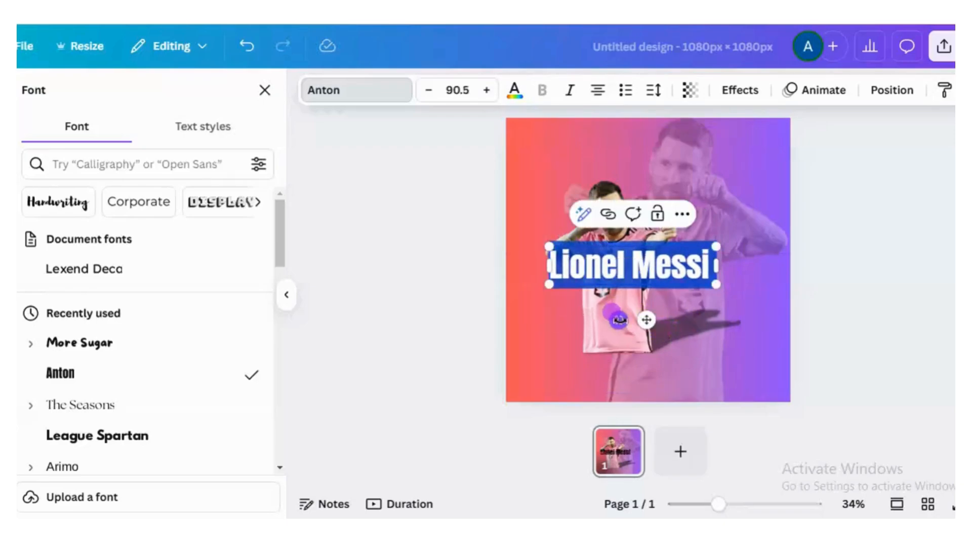
- Turn the "Lionel Messi" heading vertical along the page's right edge, reading downward, and enlarge it to about size 124
{"action": "left_click_drag", "start_coordinate": [619, 320], "coordinate": [524, 258]}
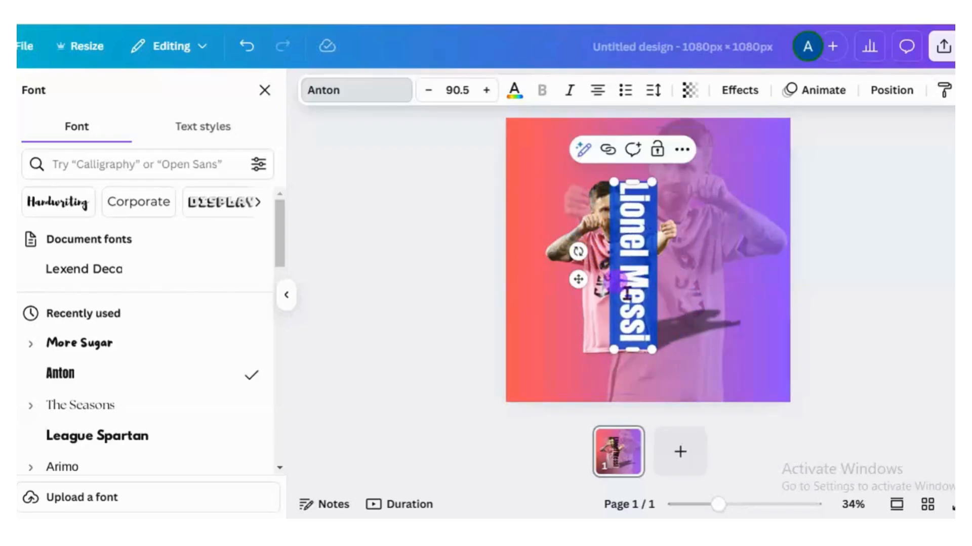
{"action": "left_click_drag", "start_coordinate": [579, 280], "coordinate": [705, 296]}
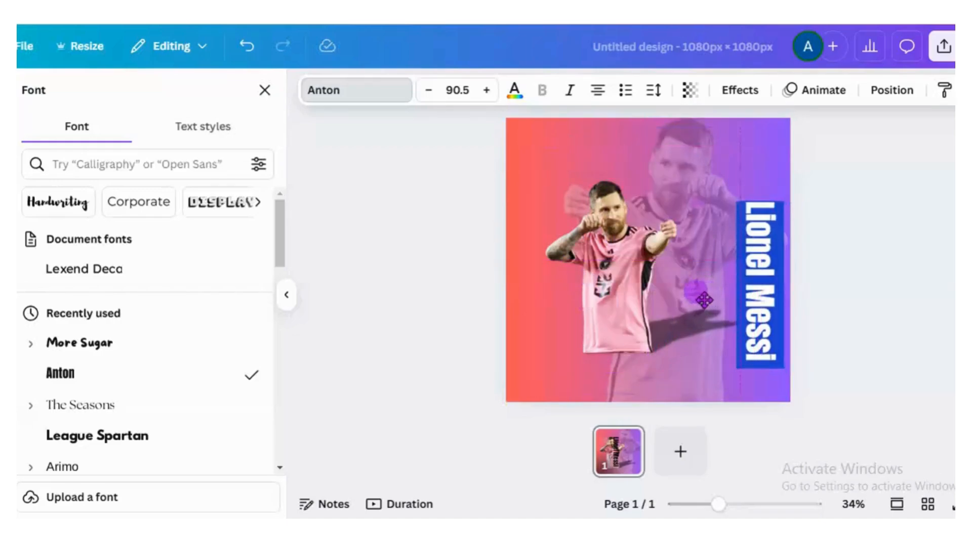
{"action": "left_click_drag", "start_coordinate": [727, 191], "coordinate": [726, 137]}
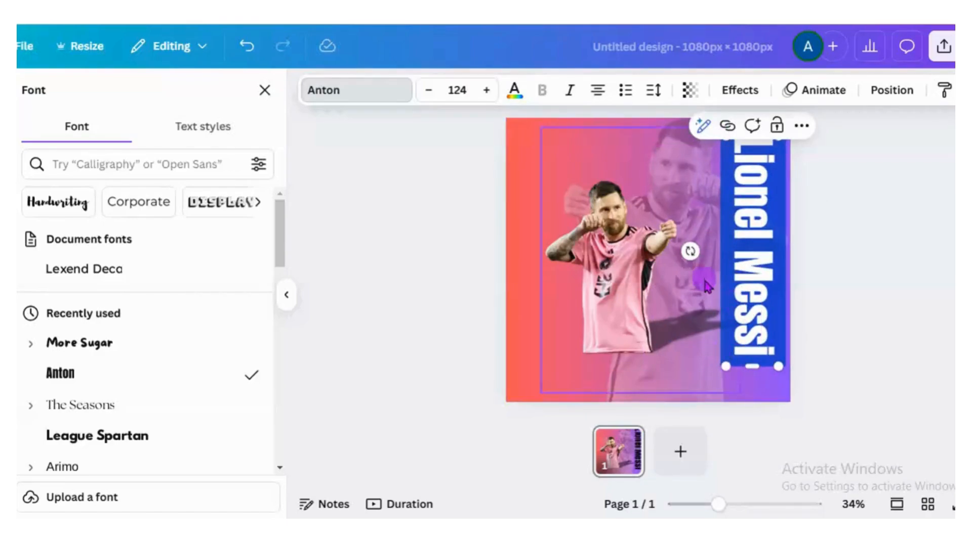
- Move the vertical "Lionel Messi" heading slightly lower and inward from the page's right edge, and enlarge it to about size 128
{"action": "left_click", "coordinate": [895, 291]}
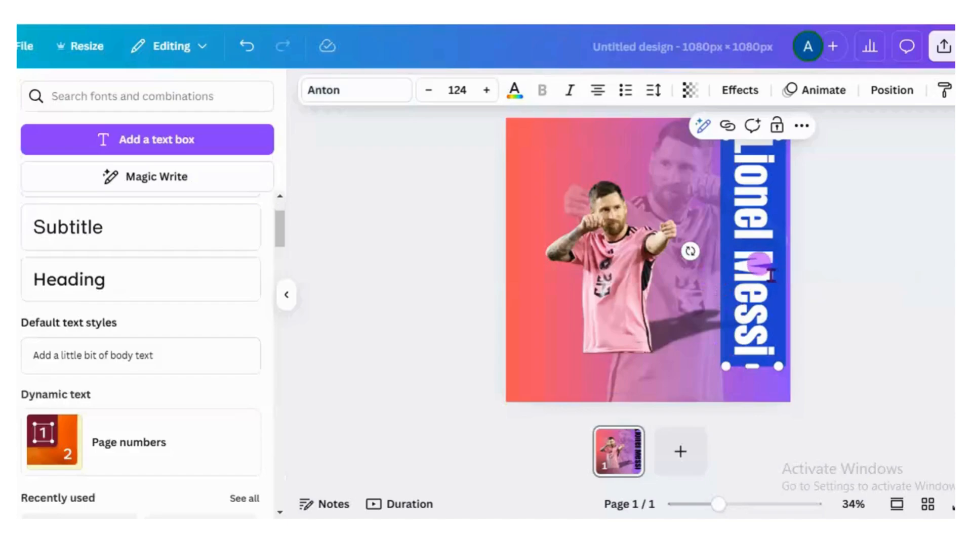
{"action": "left_click", "coordinate": [840, 287]}
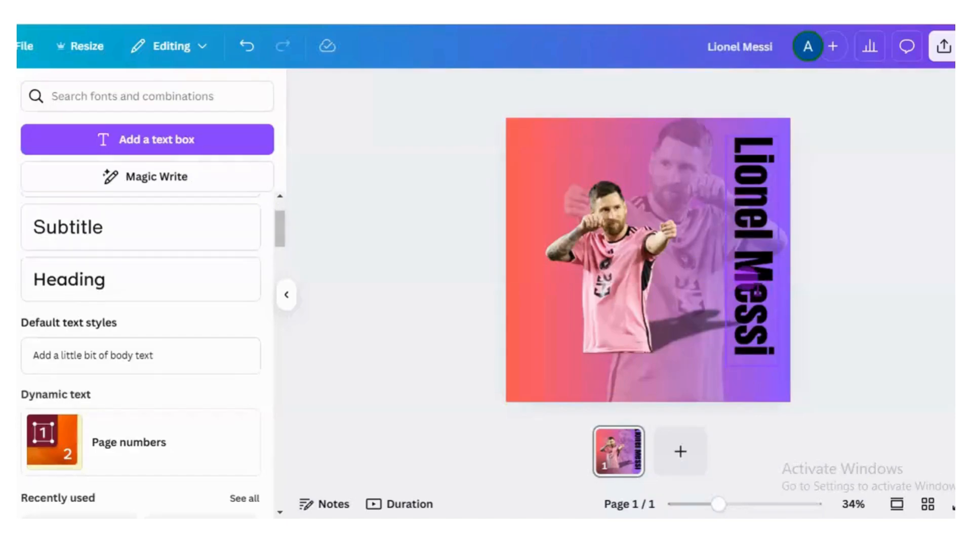
{"action": "left_click", "coordinate": [754, 291]}
{"action": "left_click", "coordinate": [814, 320]}
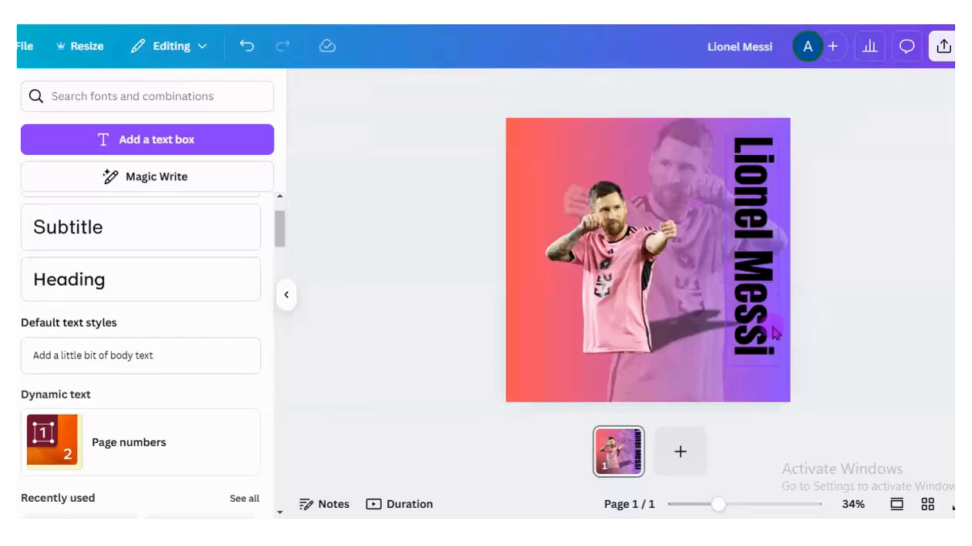
{"action": "left_click_drag", "start_coordinate": [770, 348], "coordinate": [769, 344]}
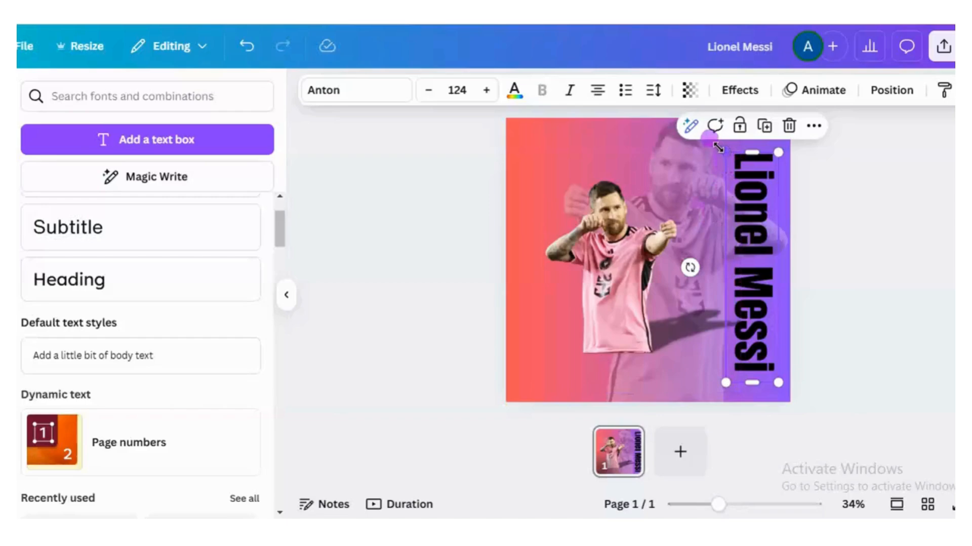
{"action": "left_click_drag", "start_coordinate": [719, 148], "coordinate": [718, 147]}
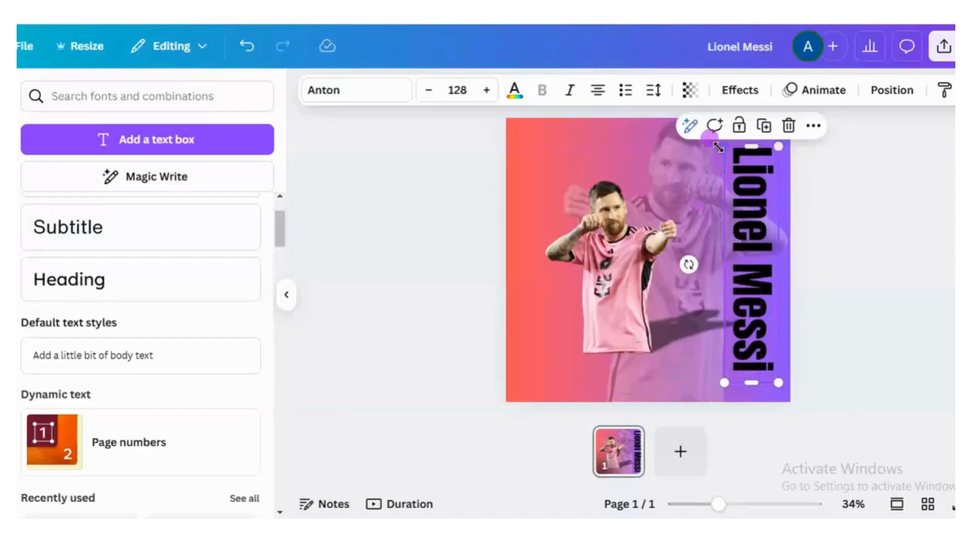
{"action": "left_click_drag", "start_coordinate": [752, 197], "coordinate": [749, 193]}
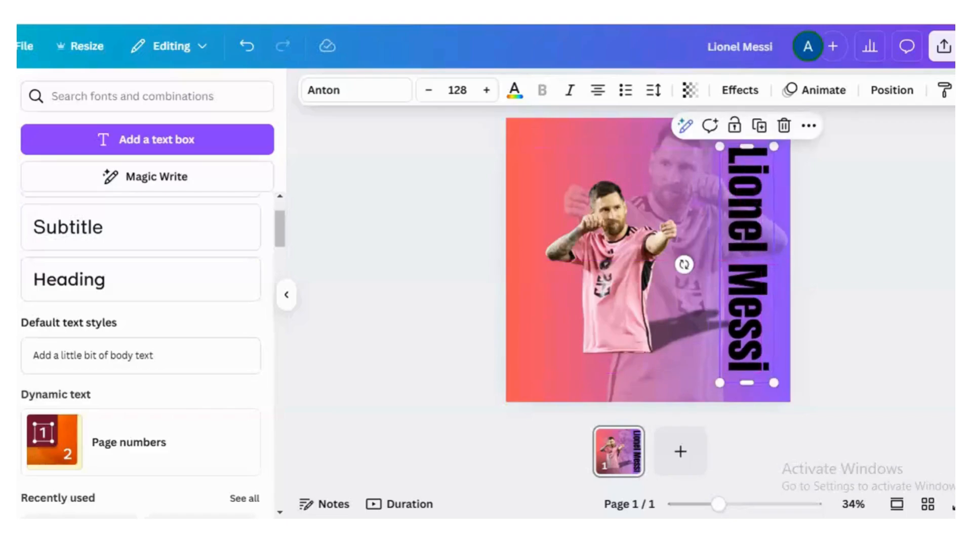
- Recolour the whole "Lionel Messi" heading with the white from the Brand Kit's Areefdesign Logo (1).jpg colours
{"action": "left_click", "coordinate": [757, 219]}
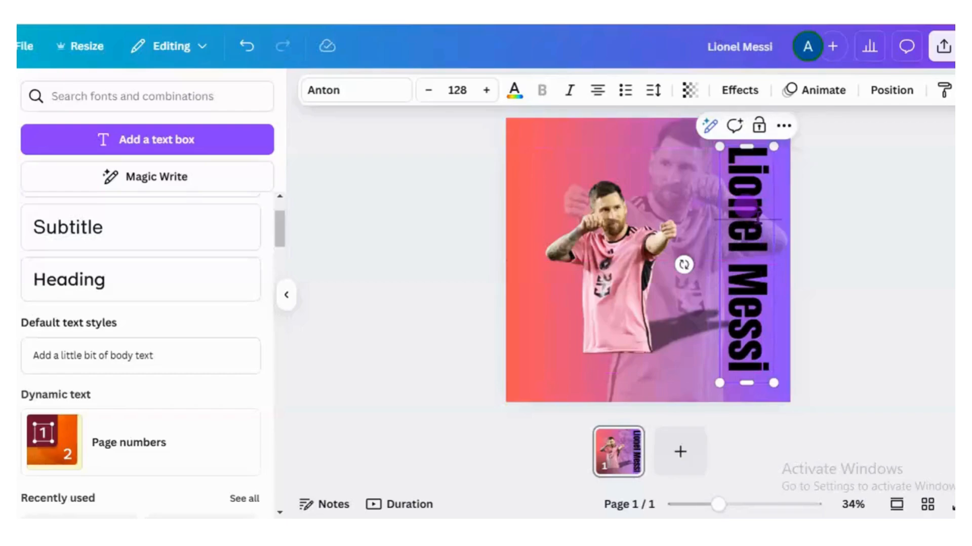
{"action": "key", "text": "ctrl+a"}
{"action": "key", "text": "ctrl+c"}
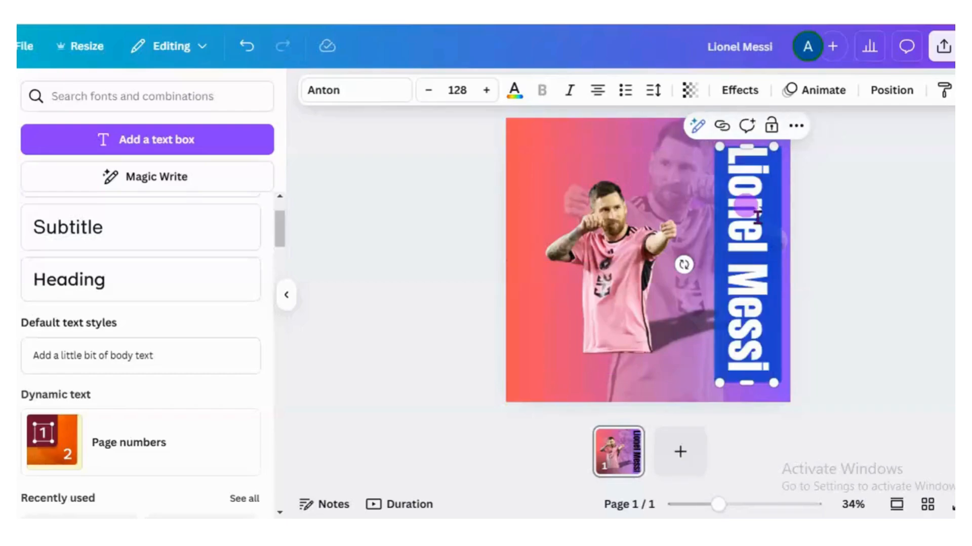
{"action": "left_click", "coordinate": [514, 93]}
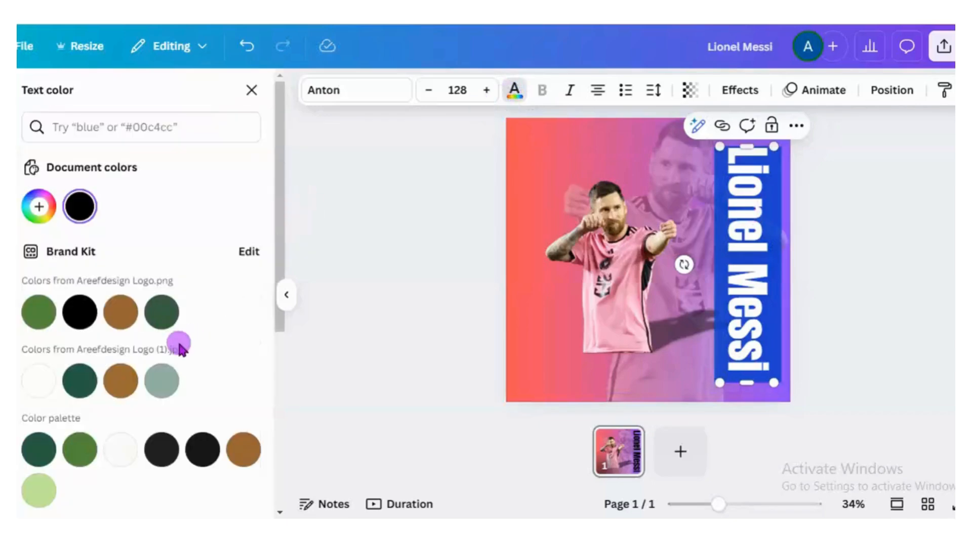
{"action": "left_click", "coordinate": [40, 390]}
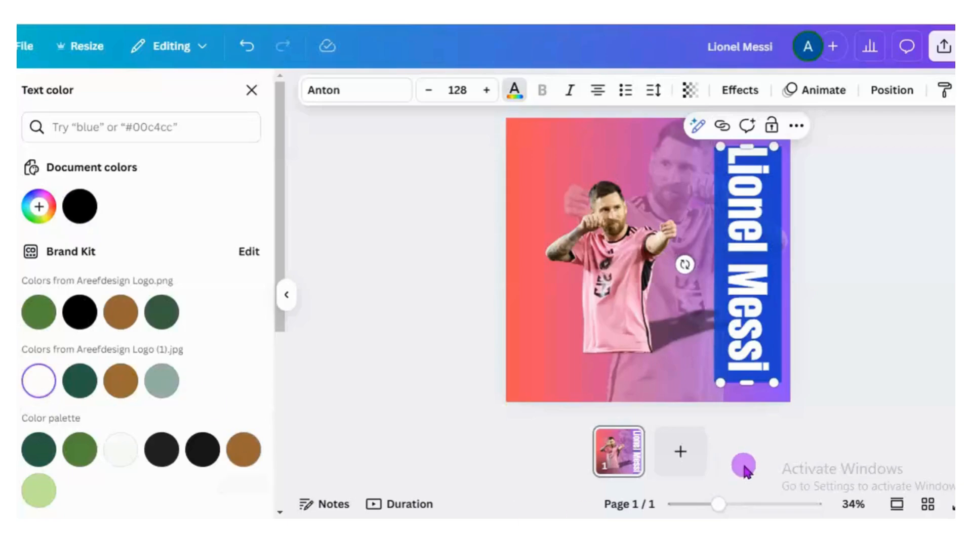
{"action": "left_click", "coordinate": [252, 90]}
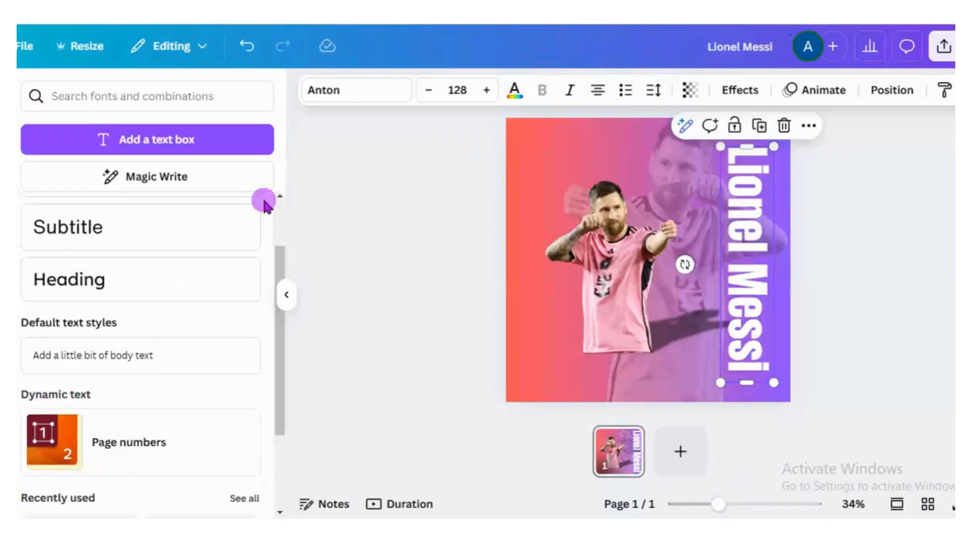
- Add a Heading text reading "Inter Miami CF" and place it just below the full-colour player cutout
{"action": "left_click", "coordinate": [97, 290]}
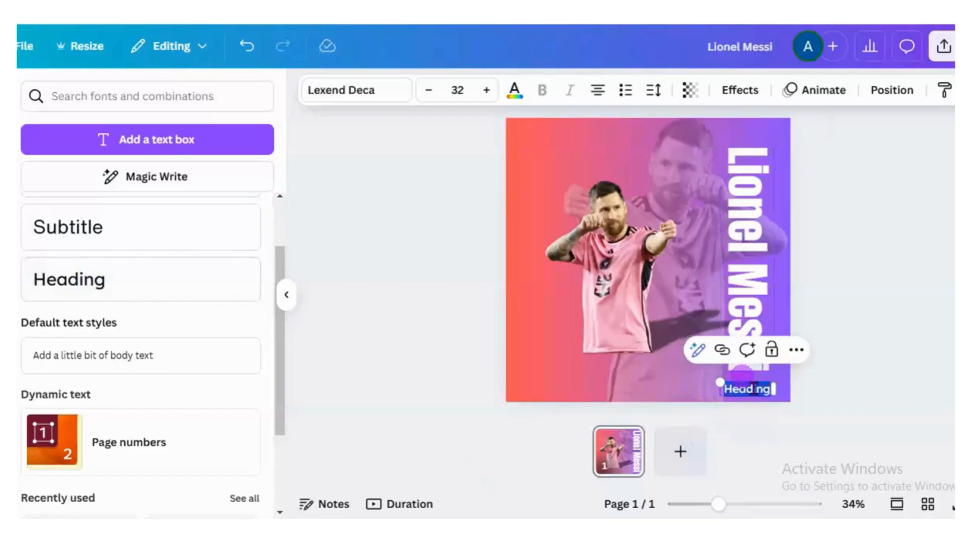
{"action": "key", "text": "ctrl+v"}
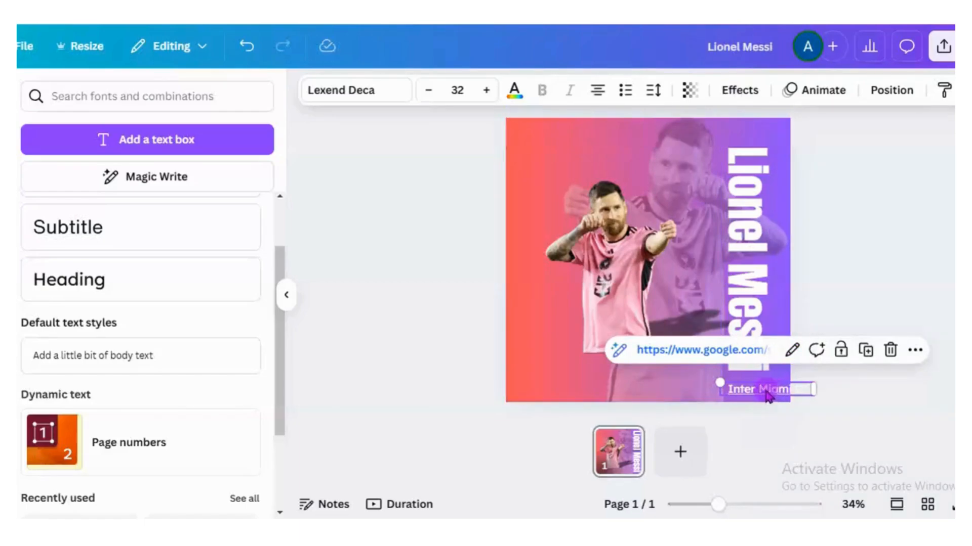
{"action": "left_click_drag", "start_coordinate": [768, 396], "coordinate": [596, 371]}
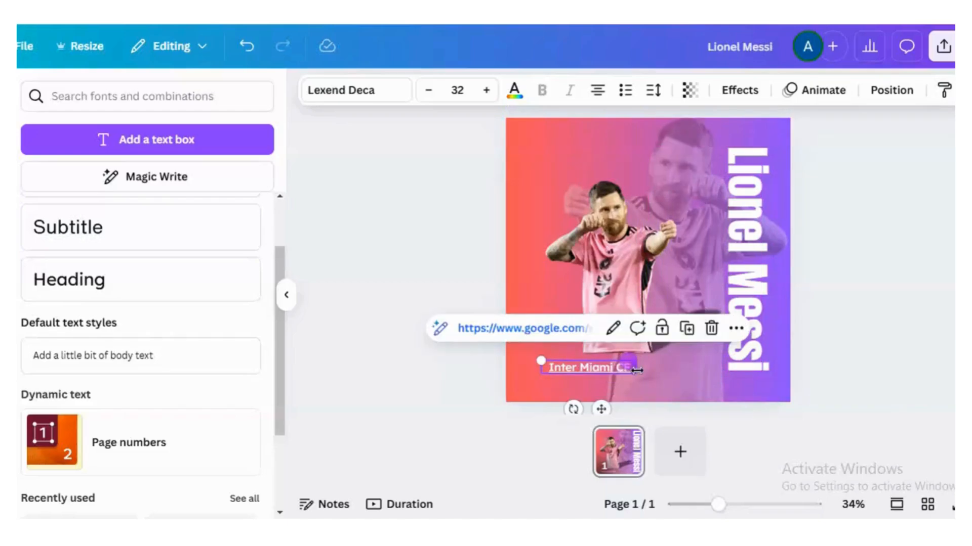
- Change the font of the entire "Inter Miami CF" text to Anton
{"action": "double_click", "coordinate": [599, 370]}
{"action": "key", "text": "ctrl+a"}
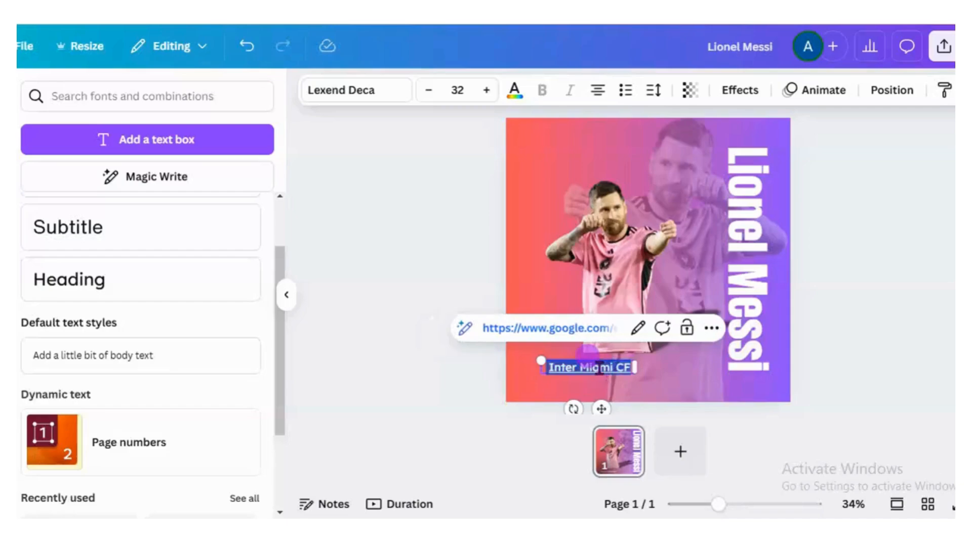
{"action": "left_click", "coordinate": [388, 94]}
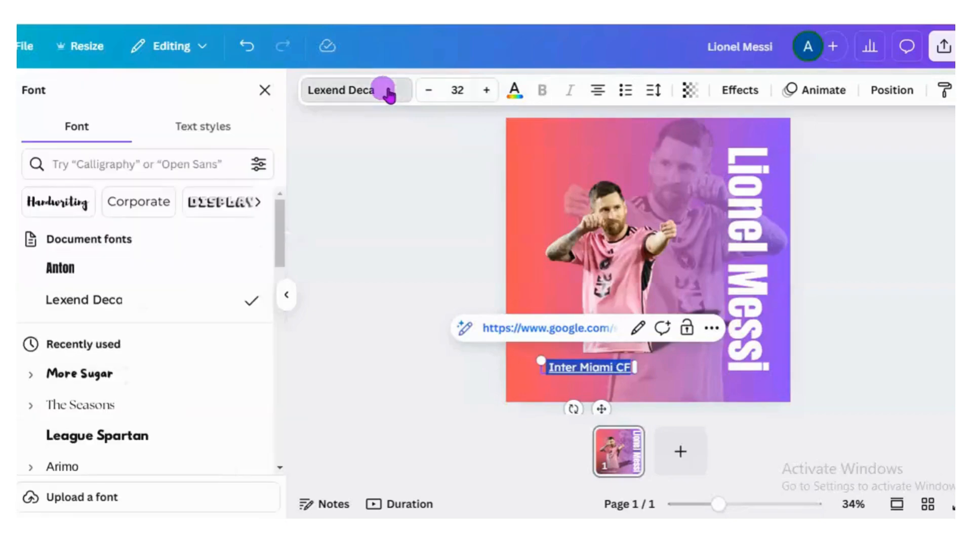
{"action": "left_click", "coordinate": [114, 286]}
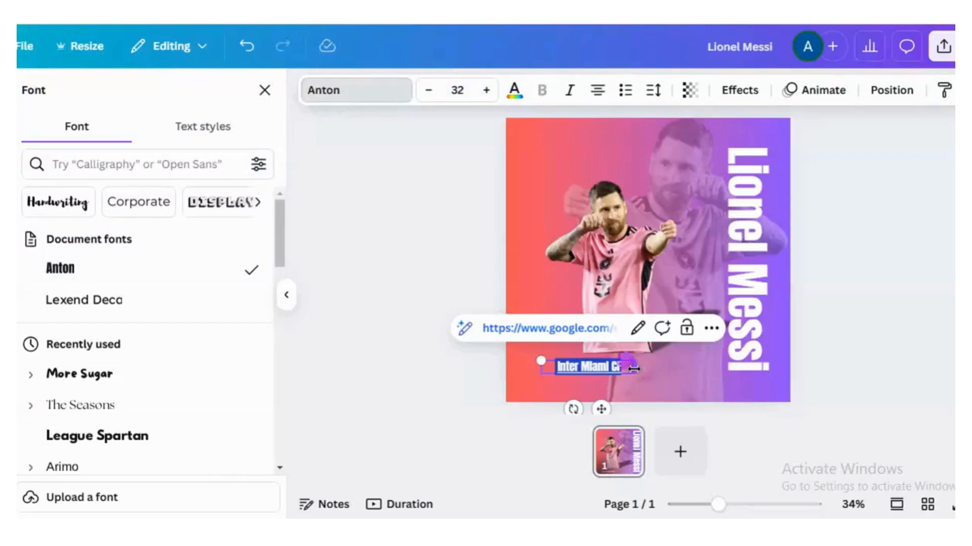
- Enlarge the "Inter Miami CF" text to about size 67 and position it along the page's lower edge beneath the player
{"action": "left_click_drag", "start_coordinate": [534, 343], "coordinate": [484, 232]}
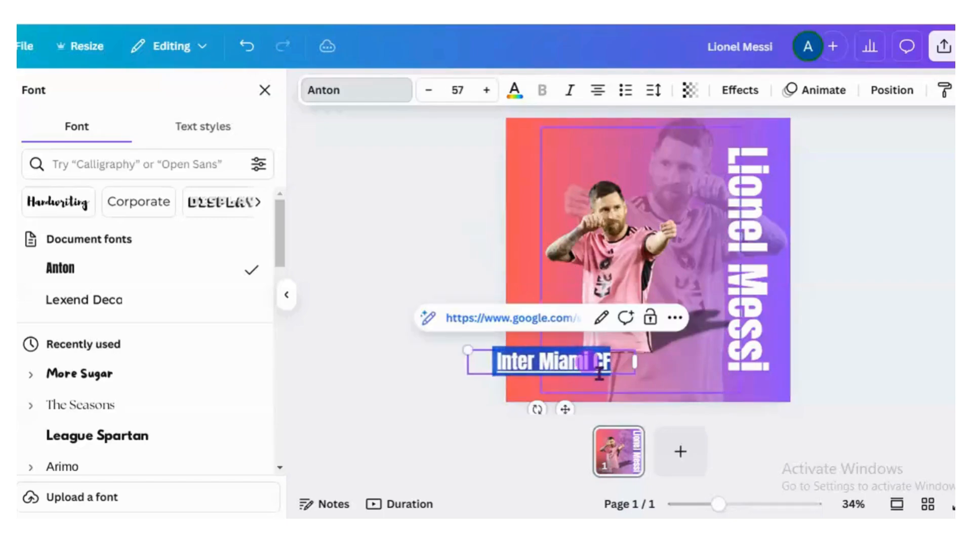
{"action": "left_click_drag", "start_coordinate": [561, 408], "coordinate": [614, 433]}
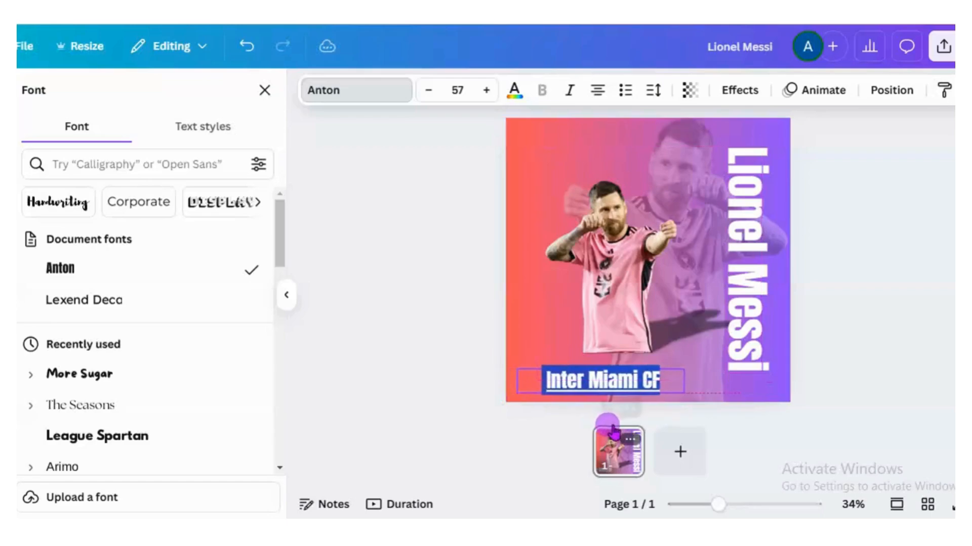
{"action": "left_click_drag", "start_coordinate": [515, 369], "coordinate": [485, 313]}
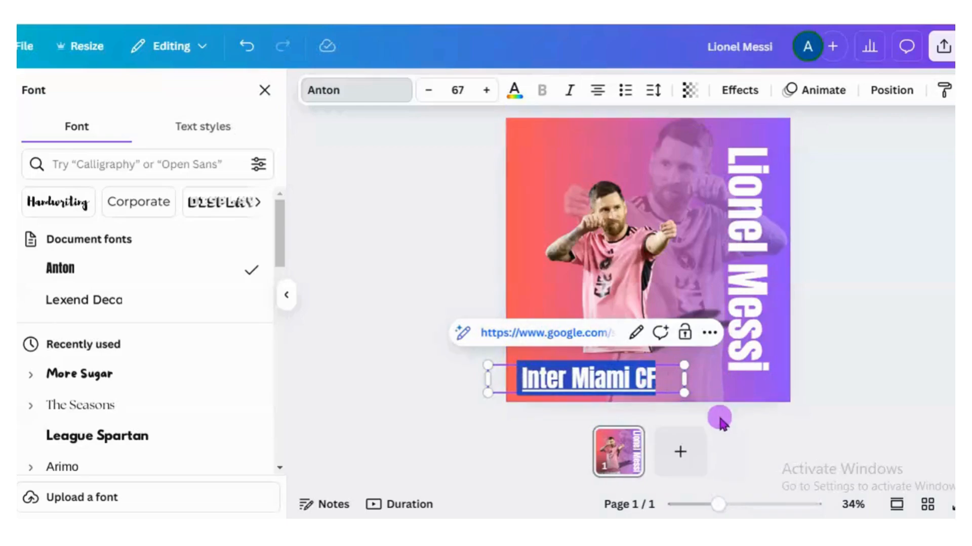
{"action": "double_click", "coordinate": [656, 387]}
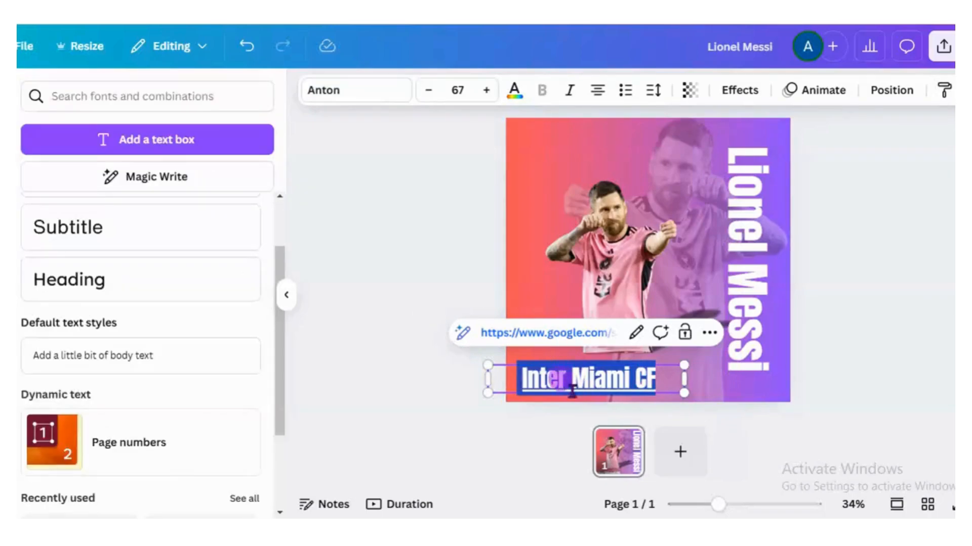
{"action": "left_click", "coordinate": [531, 426]}
{"action": "left_click_drag", "start_coordinate": [577, 379], "coordinate": [593, 379]}
- Duplicate the vertical "Lionel Messi" heading and align the copy directly beside the original on its inner side
{"action": "left_click", "coordinate": [750, 299]}
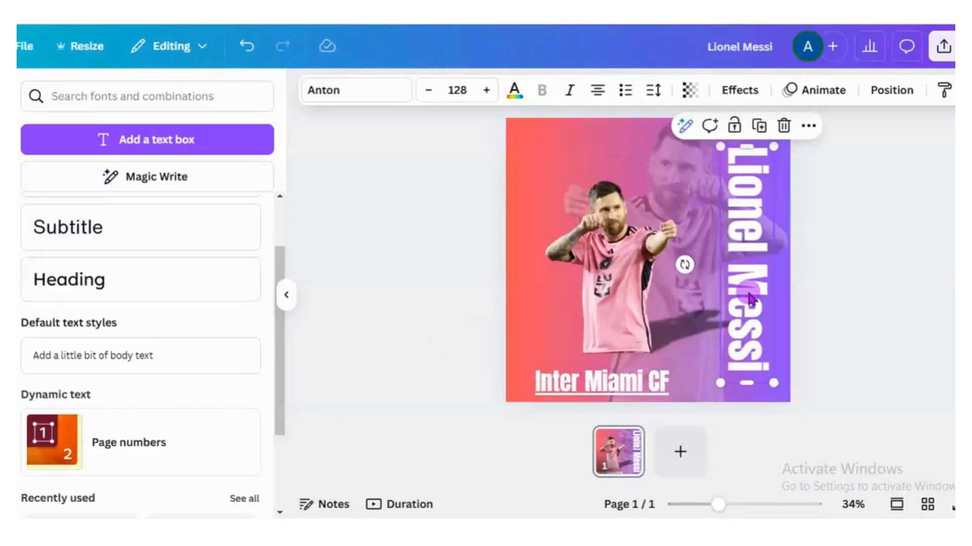
{"action": "left_click", "coordinate": [749, 269]}
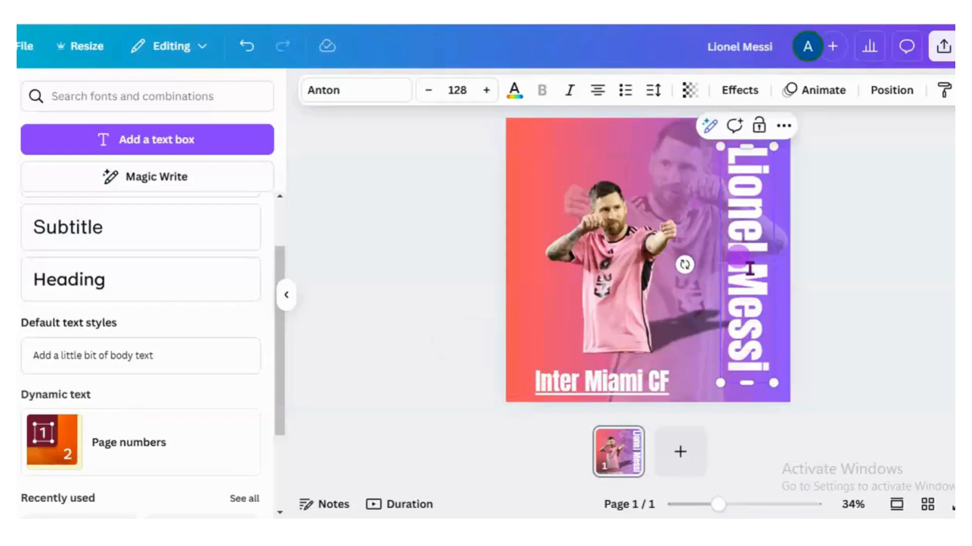
{"action": "left_click", "coordinate": [848, 267]}
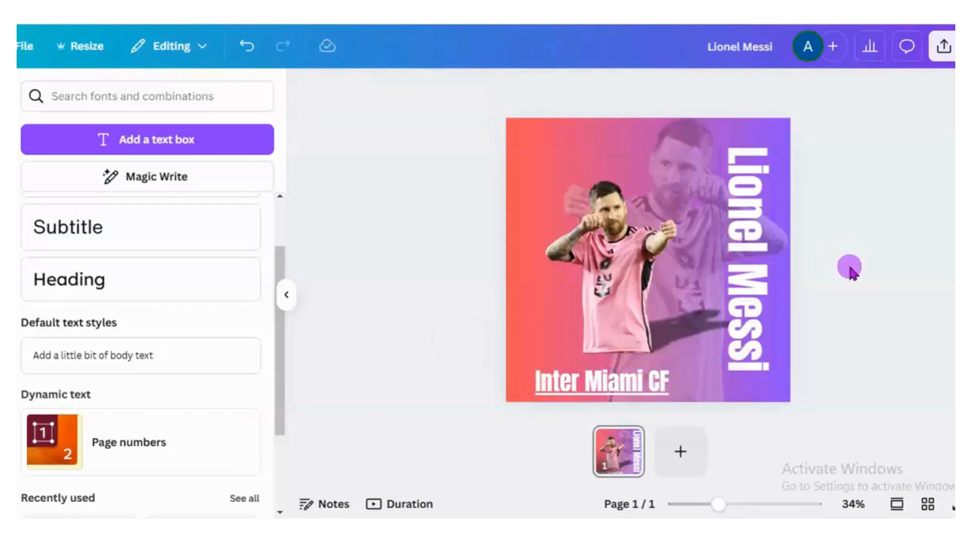
{"action": "left_click", "coordinate": [762, 278]}
{"action": "left_click", "coordinate": [759, 125]}
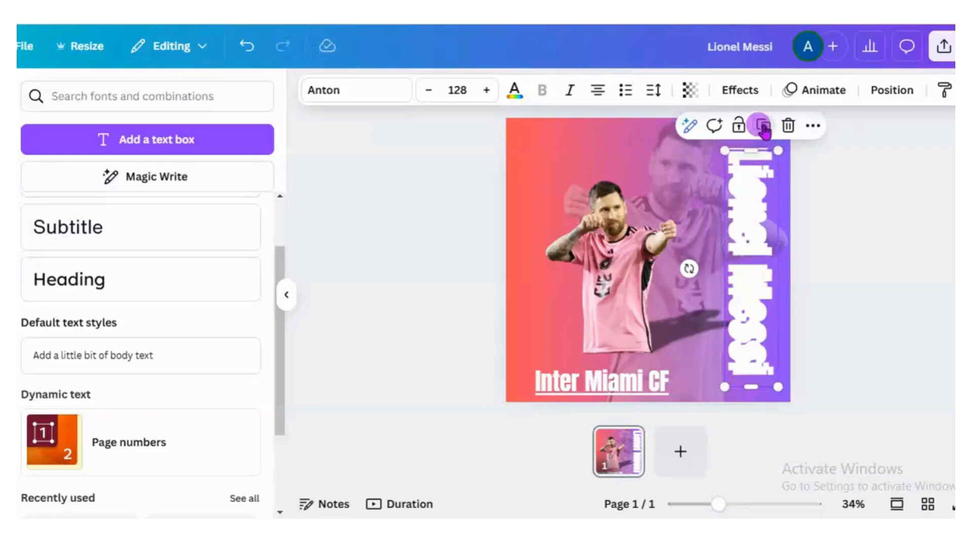
{"action": "left_click_drag", "start_coordinate": [760, 218], "coordinate": [706, 215]}
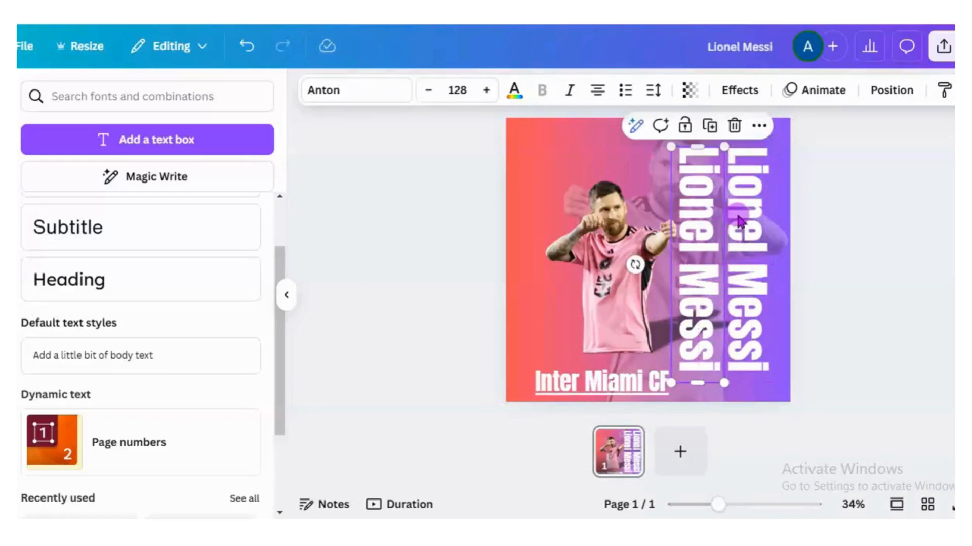
- Split the name across the two vertical headings: a larger "Lionel" on the outer one and "Andrés Messi" on the inner copy
{"action": "left_click", "coordinate": [748, 224]}
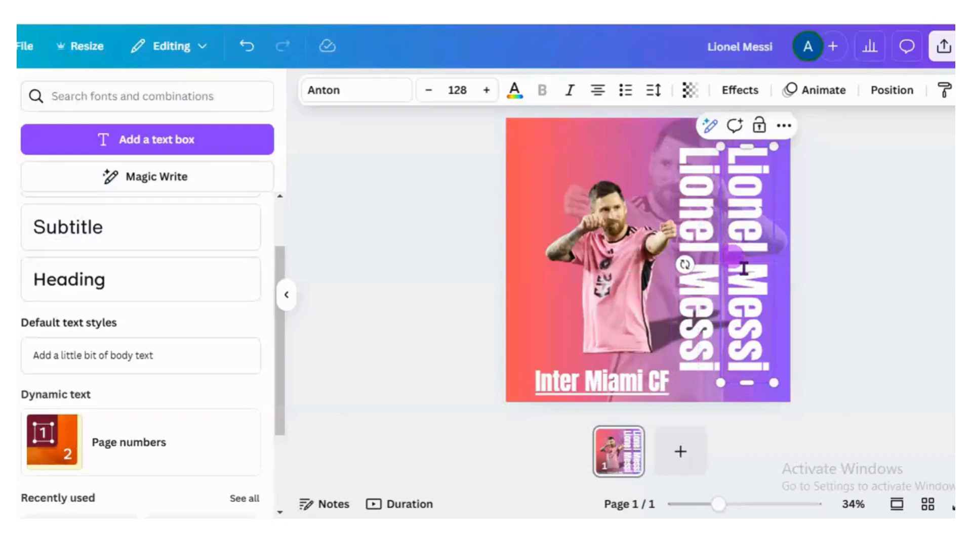
{"action": "double_click", "coordinate": [743, 269]}
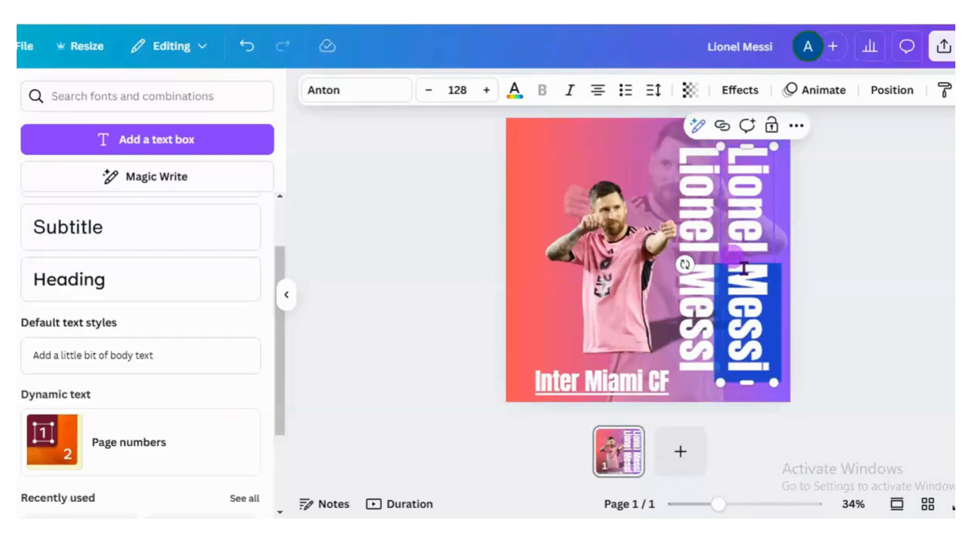
{"action": "key", "text": "BackSpace"}
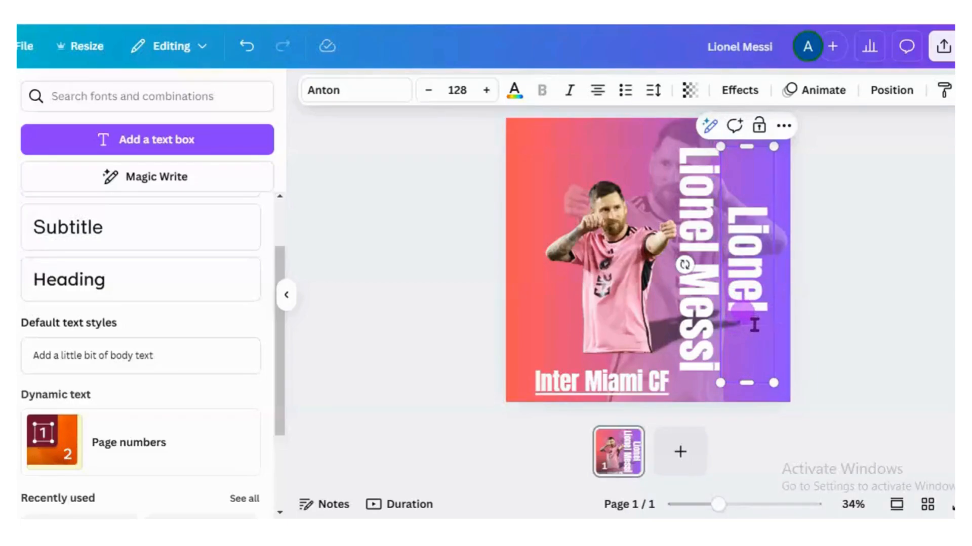
{"action": "key", "text": "BackSpace"}
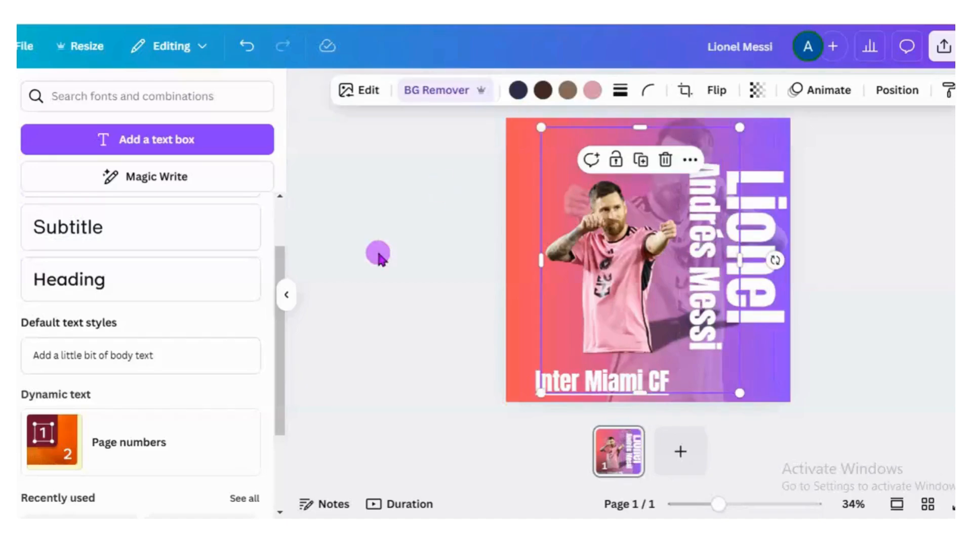
- Add a Heading text reading only "Cuccitini" over the player cutout and enlarge it to about size 89.1
{"action": "left_click", "coordinate": [80, 280]}
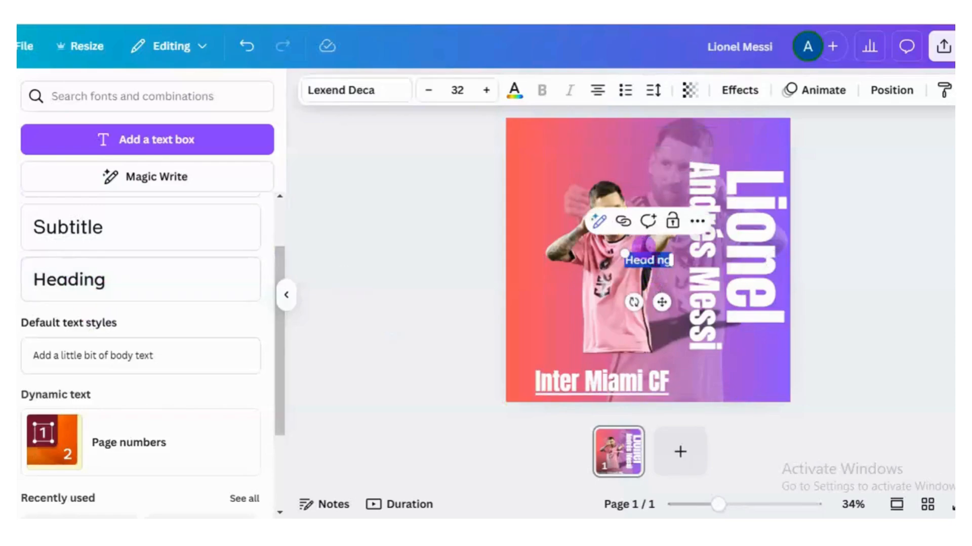
{"action": "type", "text": "Messi Cuccitin"}
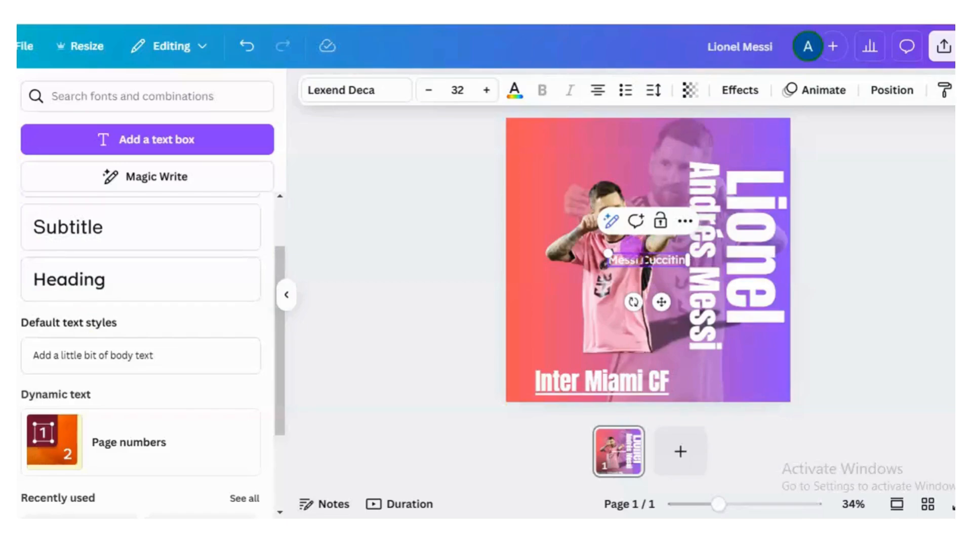
{"action": "left_click_drag", "start_coordinate": [632, 259], "coordinate": [609, 263]}
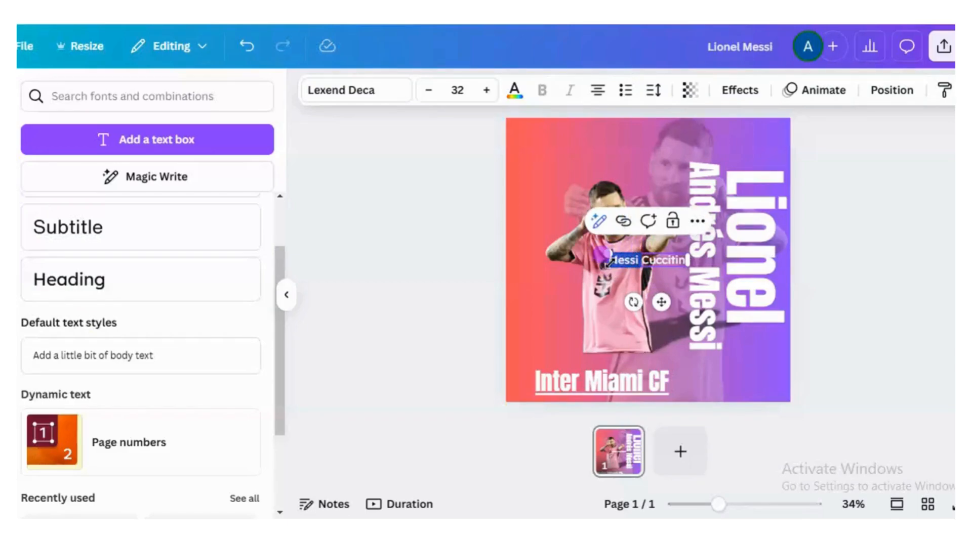
{"action": "key", "text": "BackSpace"}
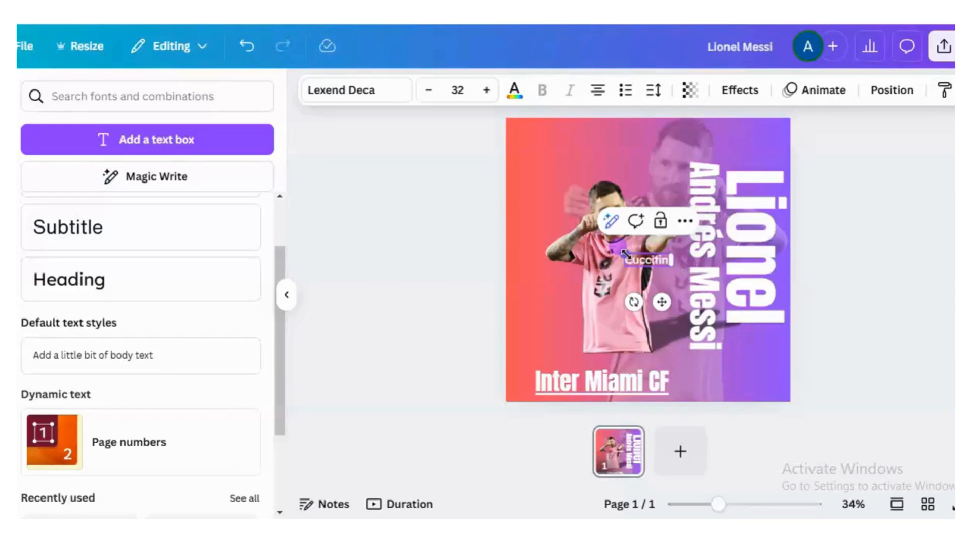
{"action": "left_click_drag", "start_coordinate": [626, 253], "coordinate": [540, 234]}
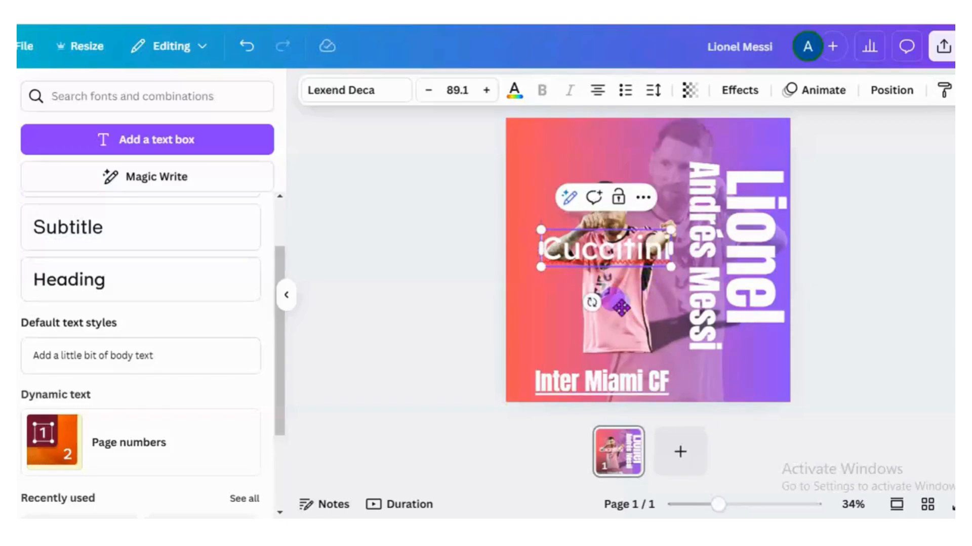
- Place the "Cuccitini" text directly above the "Inter Miami CF" caption and set its font to Anton
{"action": "left_click_drag", "start_coordinate": [621, 306], "coordinate": [614, 403]}
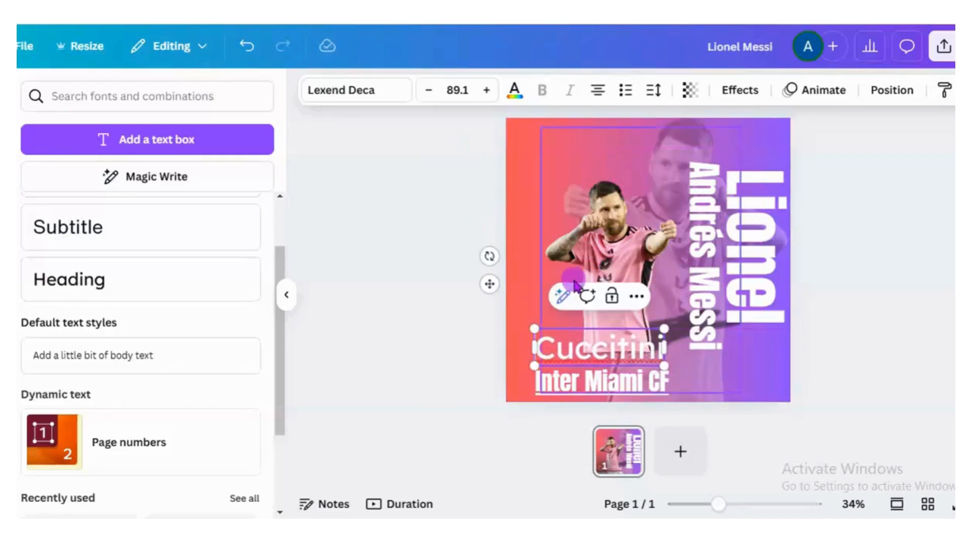
{"action": "double_click", "coordinate": [588, 351]}
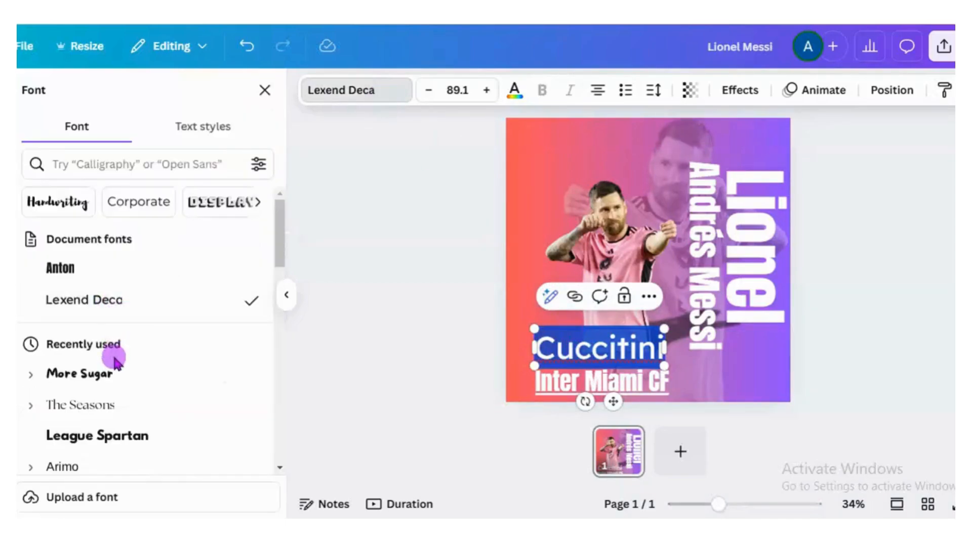
{"action": "left_click", "coordinate": [91, 272]}
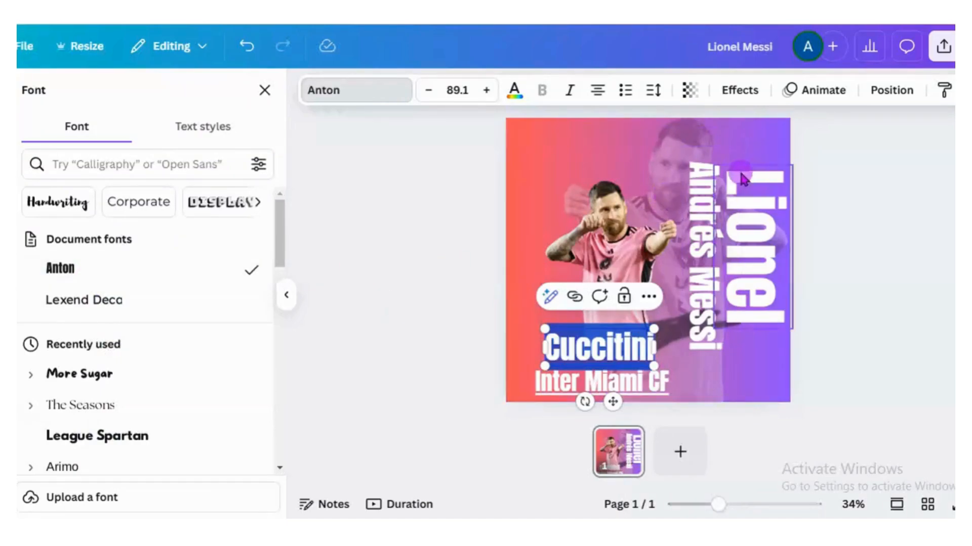
- Apply the Hollow effect to "Cuccitini" and enlarge it to slightly wider than the "Inter Miami CF" caption
{"action": "left_click", "coordinate": [749, 95]}
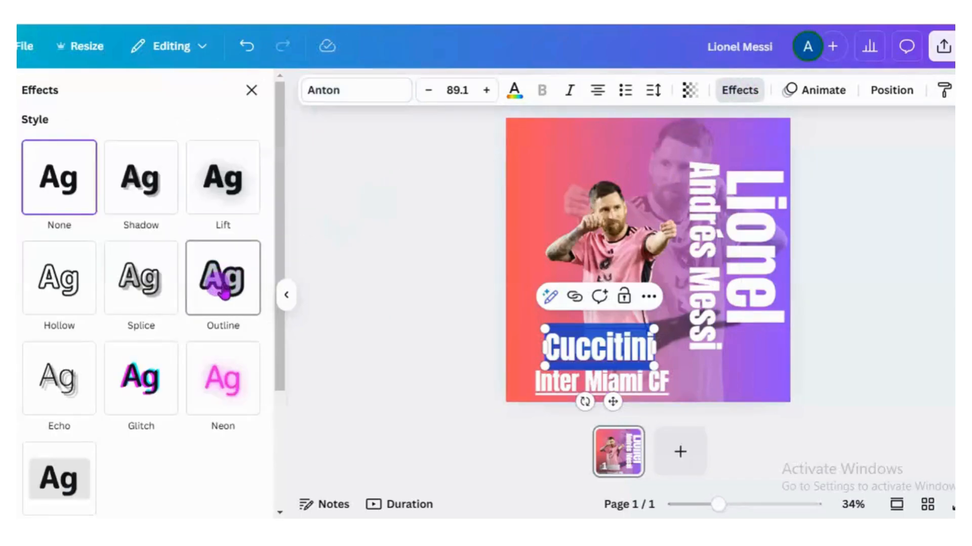
{"action": "left_click", "coordinate": [76, 301]}
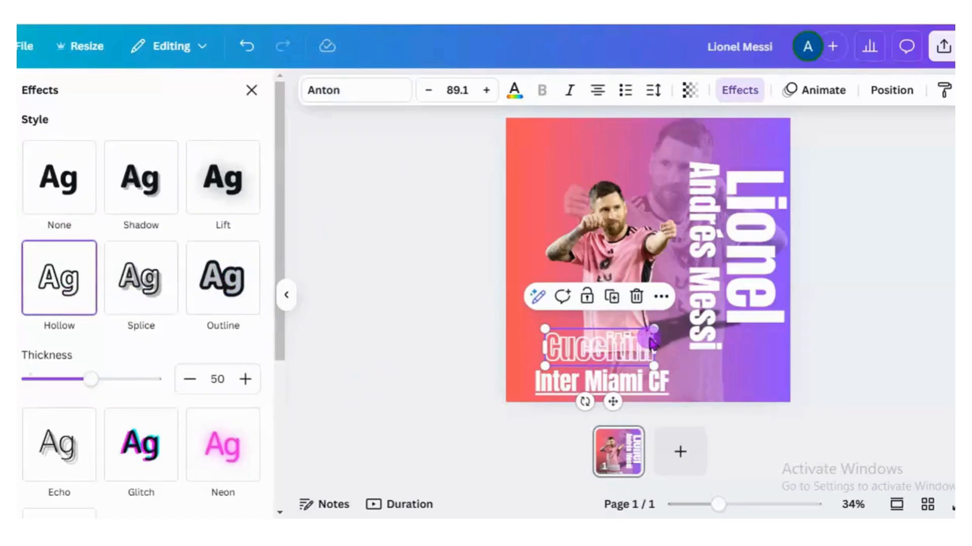
{"action": "left_click_drag", "start_coordinate": [656, 324], "coordinate": [671, 324]}
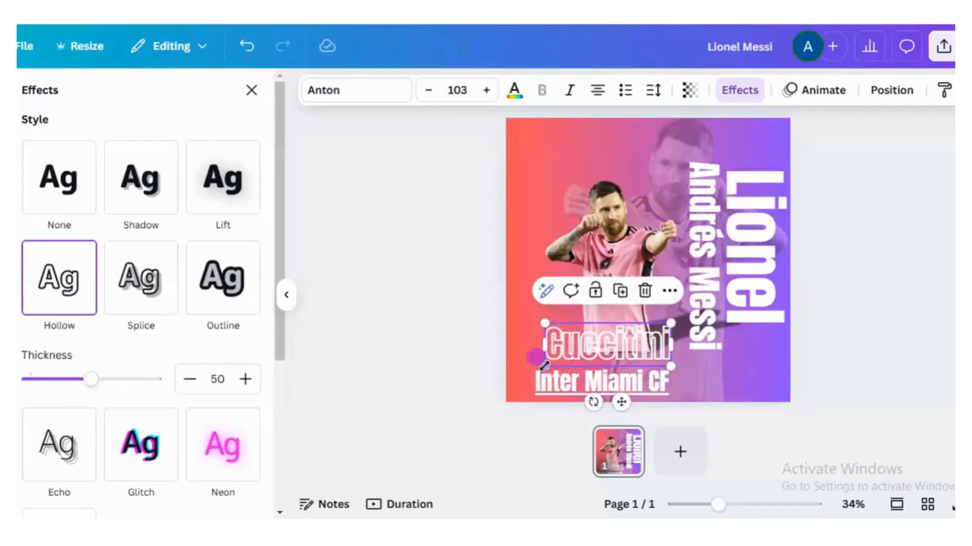
{"action": "left_click_drag", "start_coordinate": [539, 365], "coordinate": [522, 373]}
- Shrink the "Inter Miami CF" caption to about size 53.3, keeping it centred beneath "Cuccitini"
{"action": "left_click", "coordinate": [622, 395]}
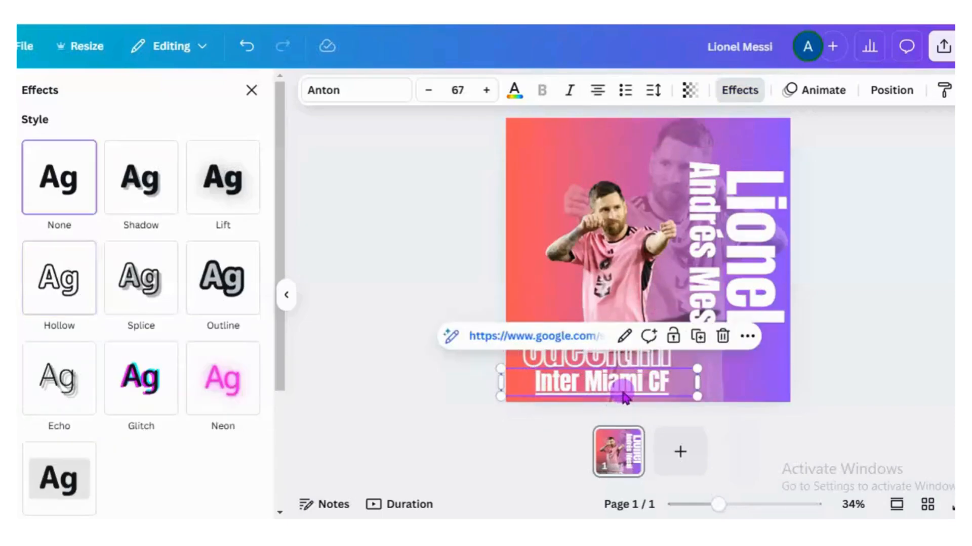
{"action": "left_click_drag", "start_coordinate": [695, 398], "coordinate": [663, 391]}
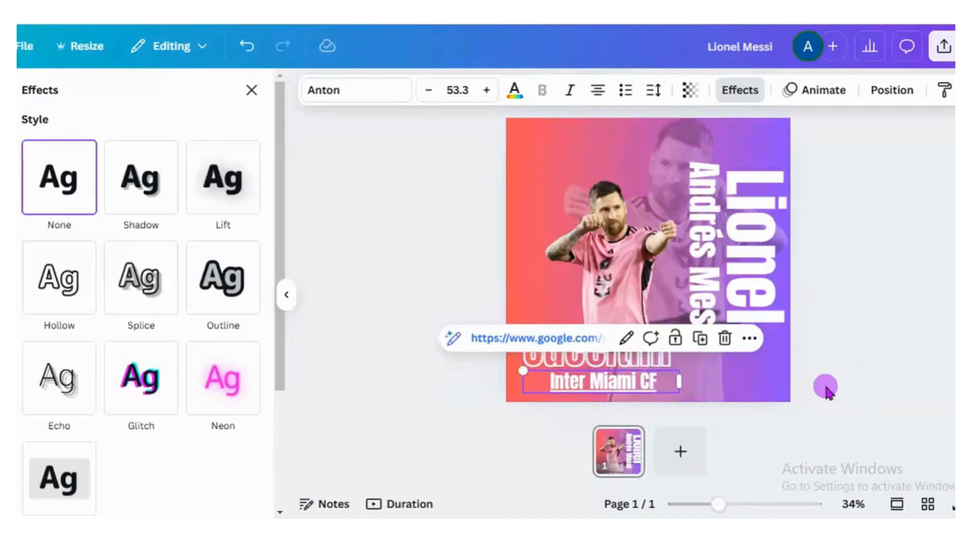
{"action": "left_click", "coordinate": [783, 391]}
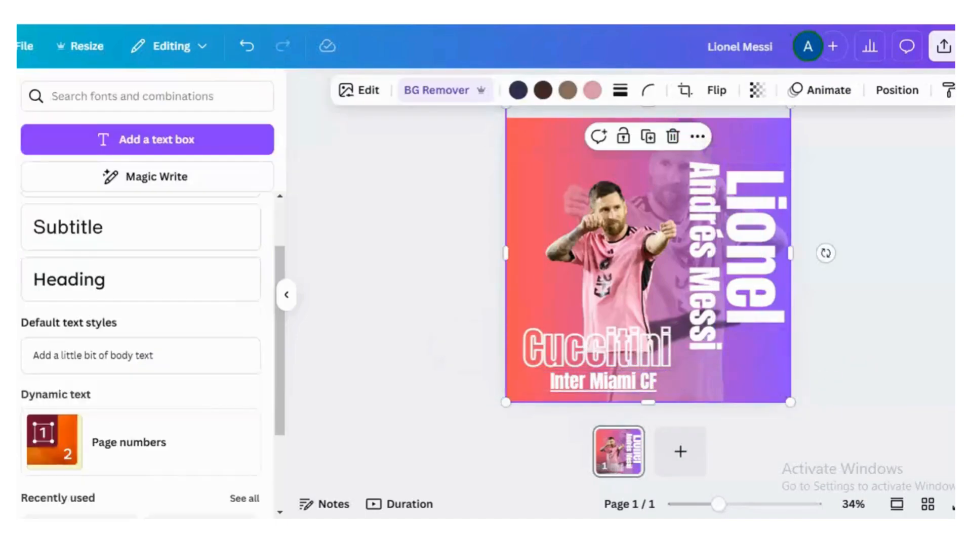
- Add a Heading text over the player cutout and delete the surplus second heading
{"action": "left_click", "coordinate": [71, 291]}
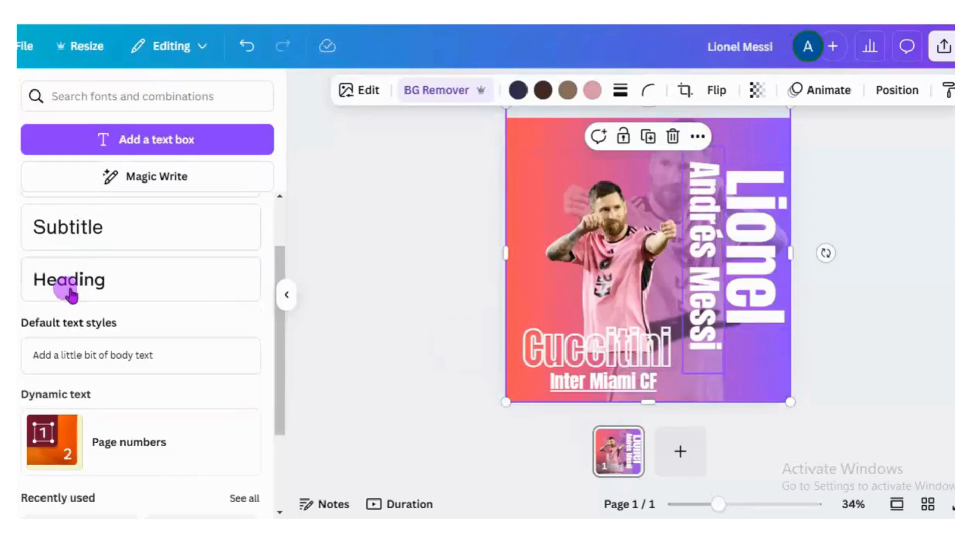
{"action": "left_click", "coordinate": [71, 292]}
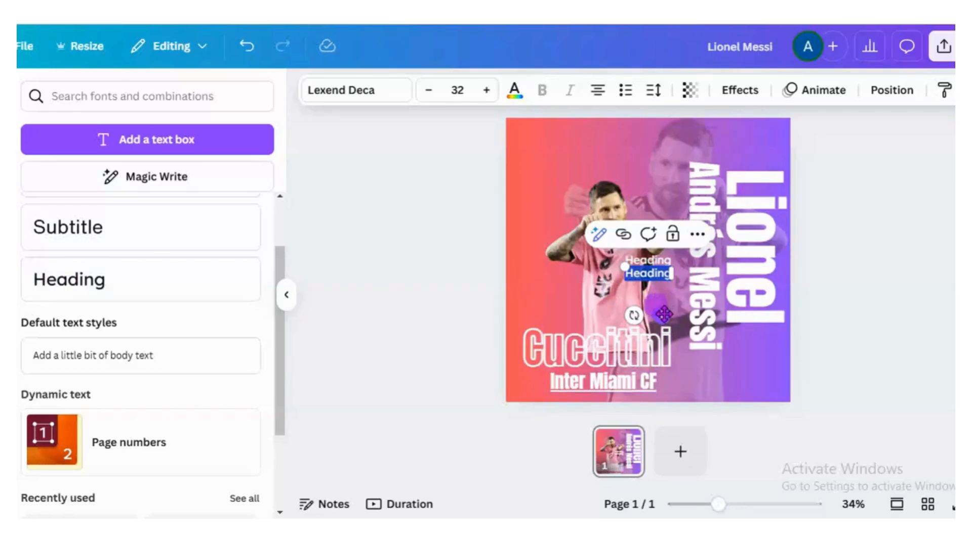
{"action": "left_click_drag", "start_coordinate": [663, 315], "coordinate": [663, 270]}
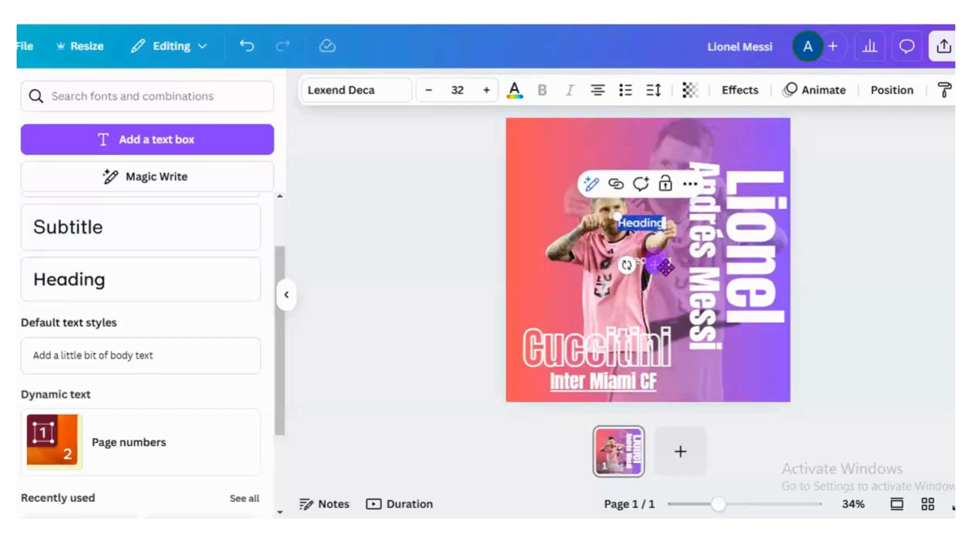
{"action": "left_click", "coordinate": [688, 192]}
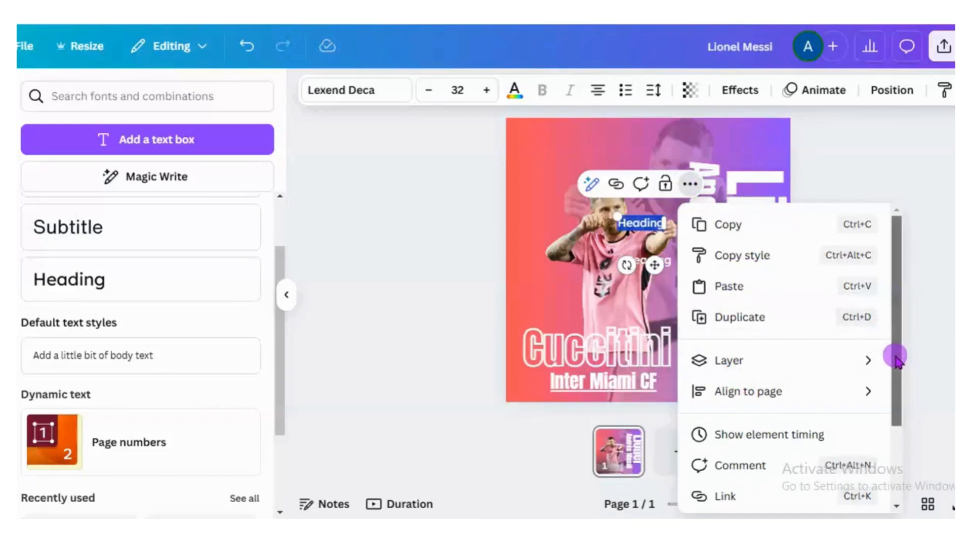
{"action": "left_click_drag", "start_coordinate": [896, 357], "coordinate": [899, 287]}
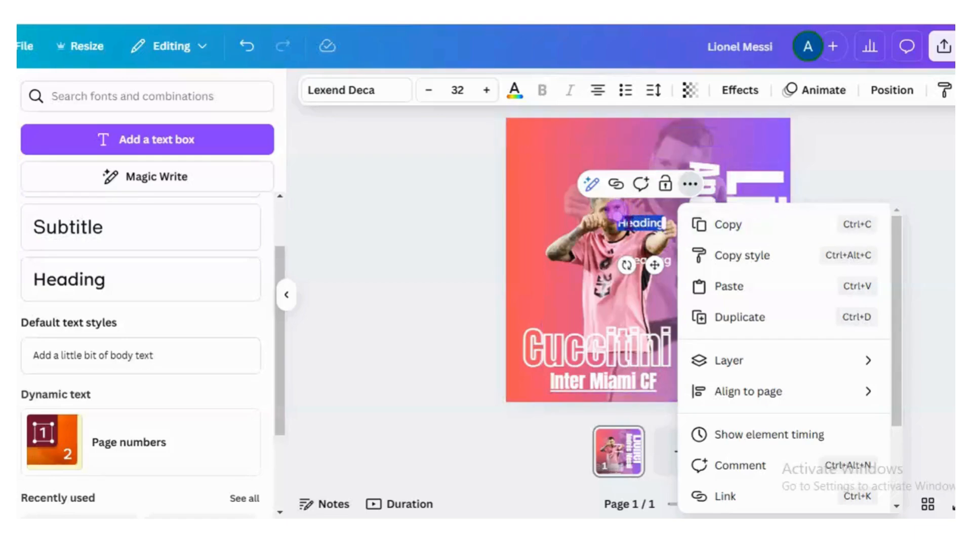
{"action": "left_click", "coordinate": [601, 244]}
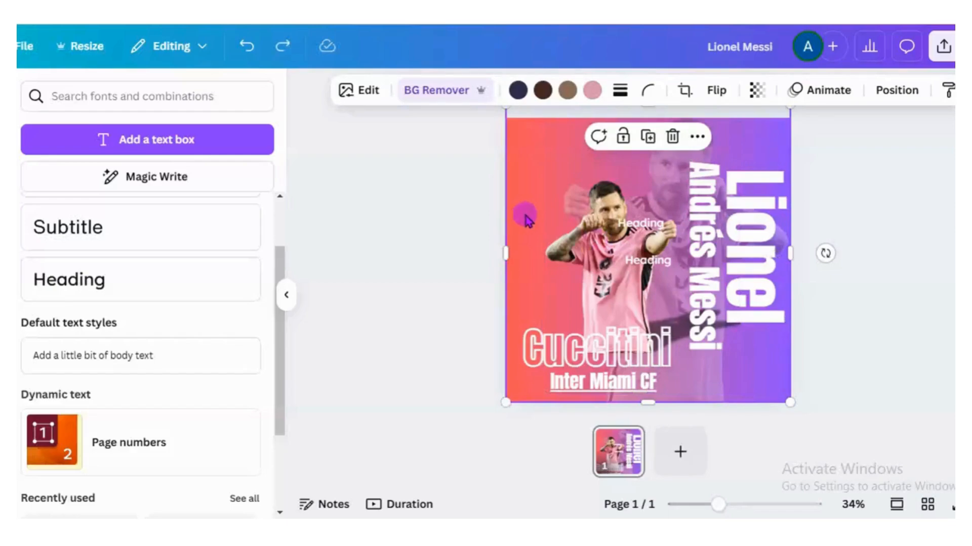
{"action": "left_click", "coordinate": [632, 230]}
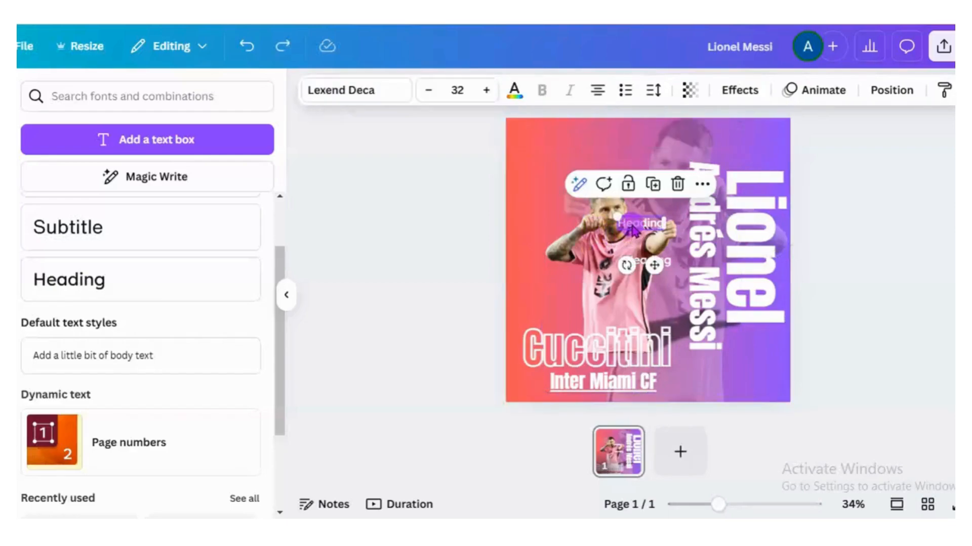
{"action": "left_click", "coordinate": [677, 184]}
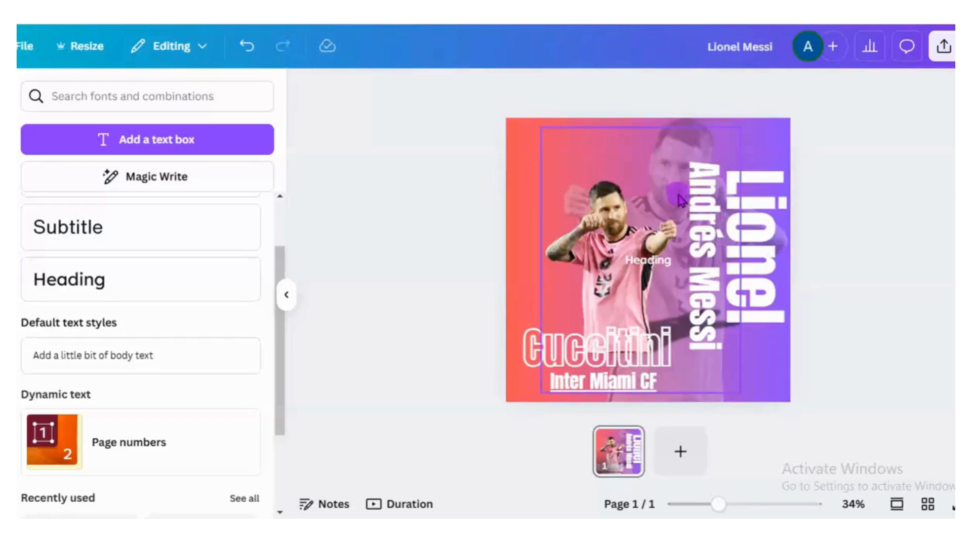
- Replace the heading's text with "10" and enlarge it to about size 209 over the player's chest
{"action": "left_click", "coordinate": [658, 268]}
{"action": "double_click", "coordinate": [656, 267]}
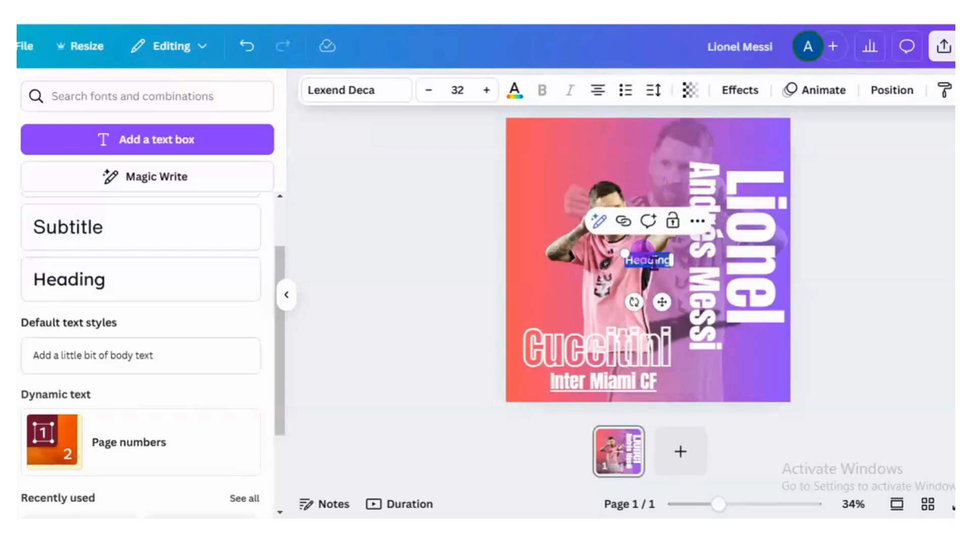
{"action": "key", "text": "BackSpace"}
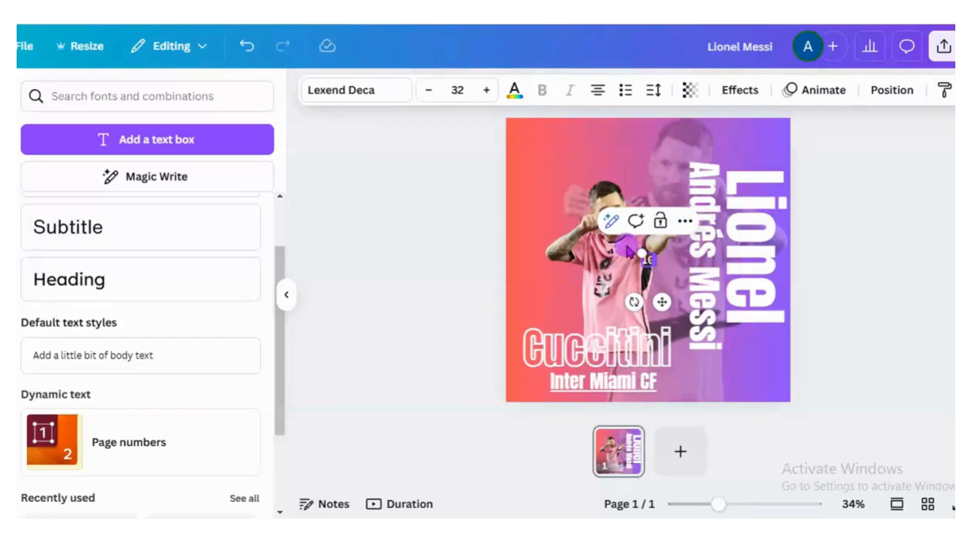
{"action": "left_click_drag", "start_coordinate": [641, 253], "coordinate": [583, 191]}
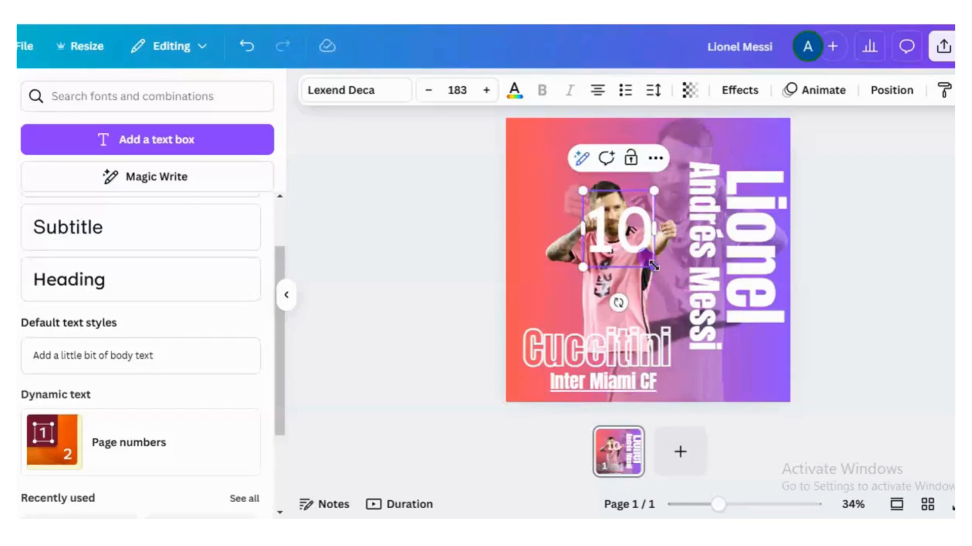
{"action": "left_click_drag", "start_coordinate": [654, 267], "coordinate": [659, 279]}
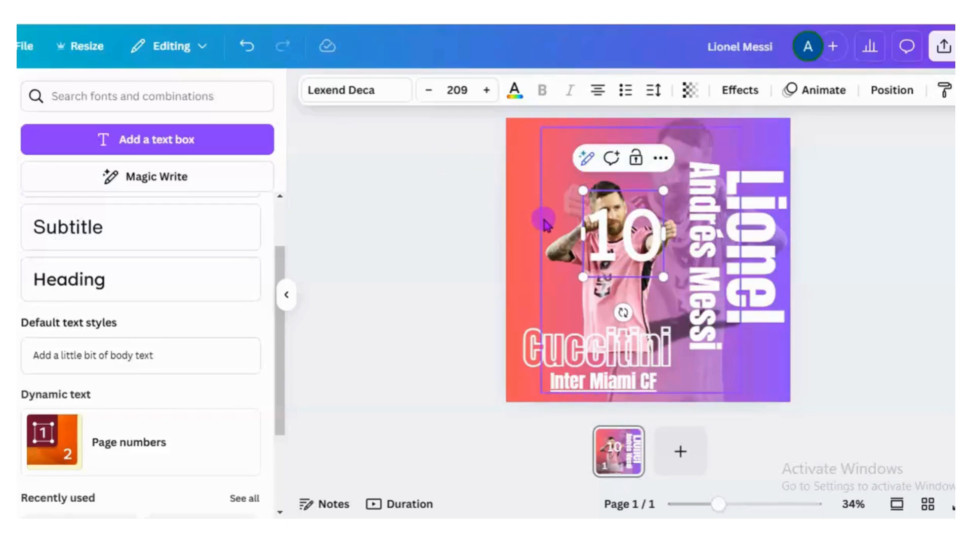
- Change the font of the "10" to Anton
{"action": "key", "text": "Return"}
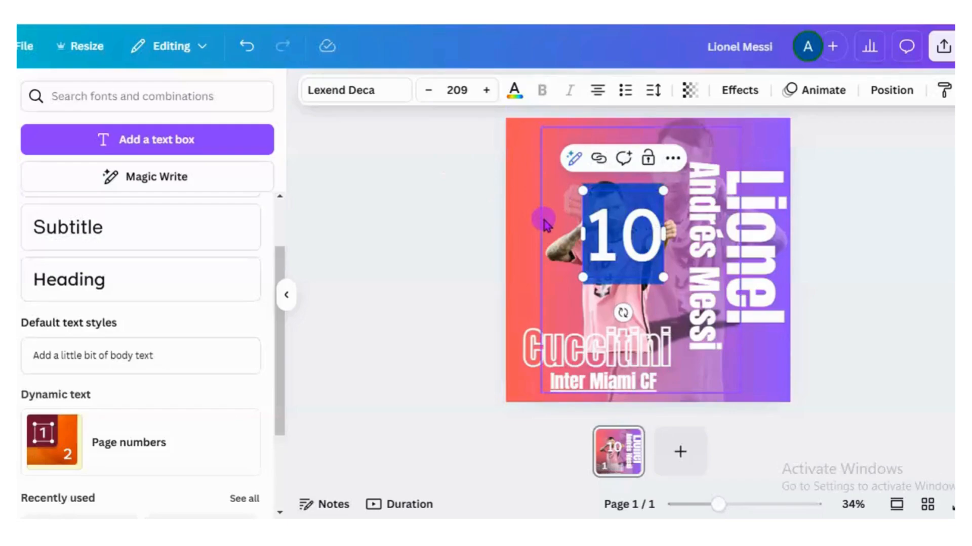
{"action": "left_click", "coordinate": [375, 96]}
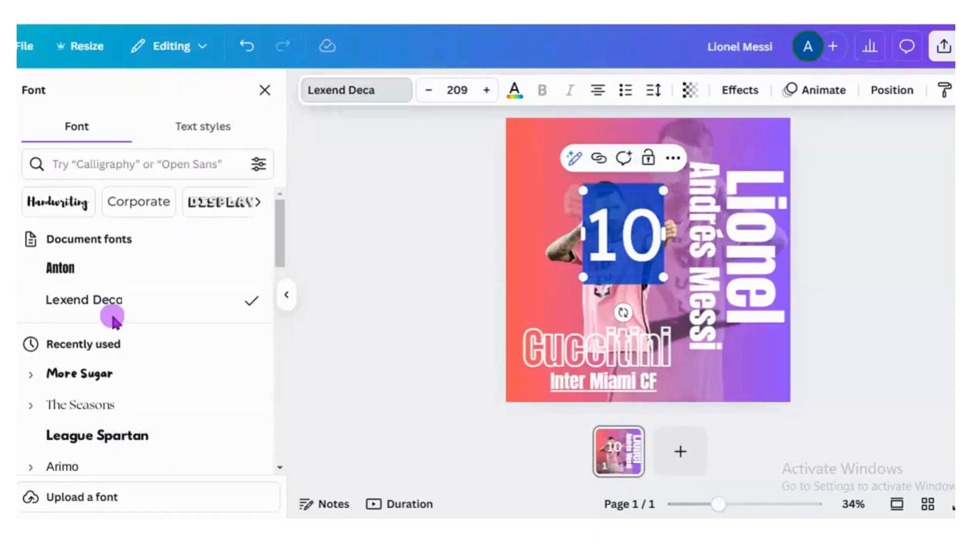
{"action": "left_click", "coordinate": [105, 278]}
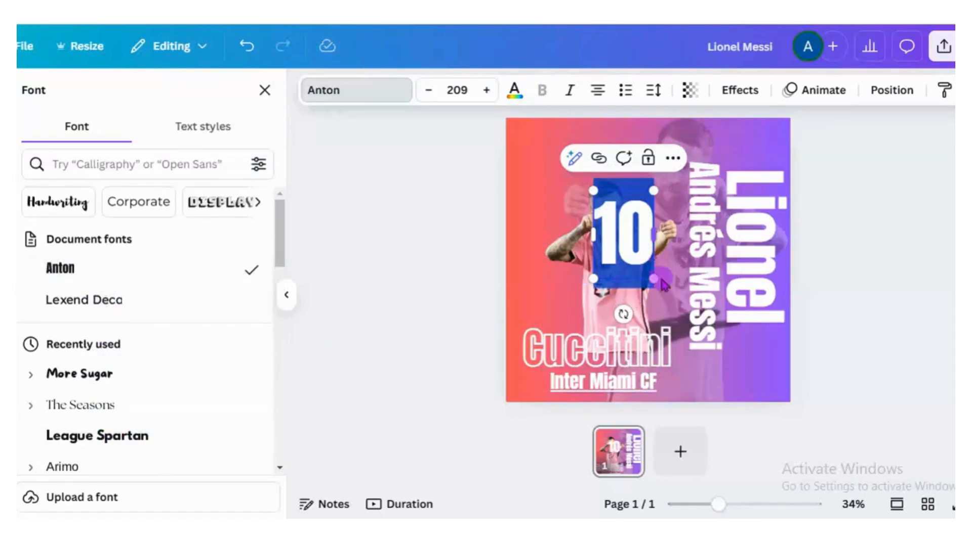
- Apply the Outline effect to the "10" with the near-black outline colour #181717
{"action": "left_click", "coordinate": [747, 94]}
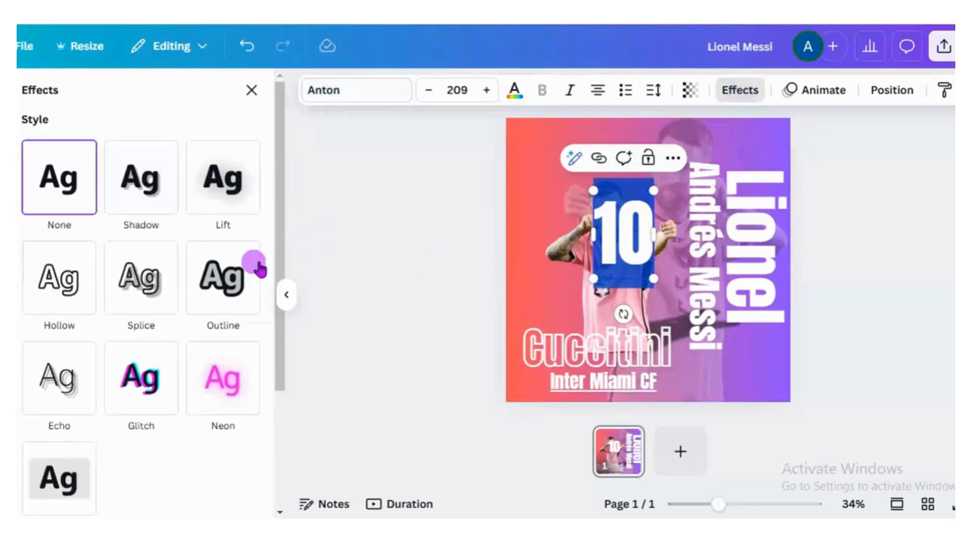
{"action": "left_click", "coordinate": [228, 287]}
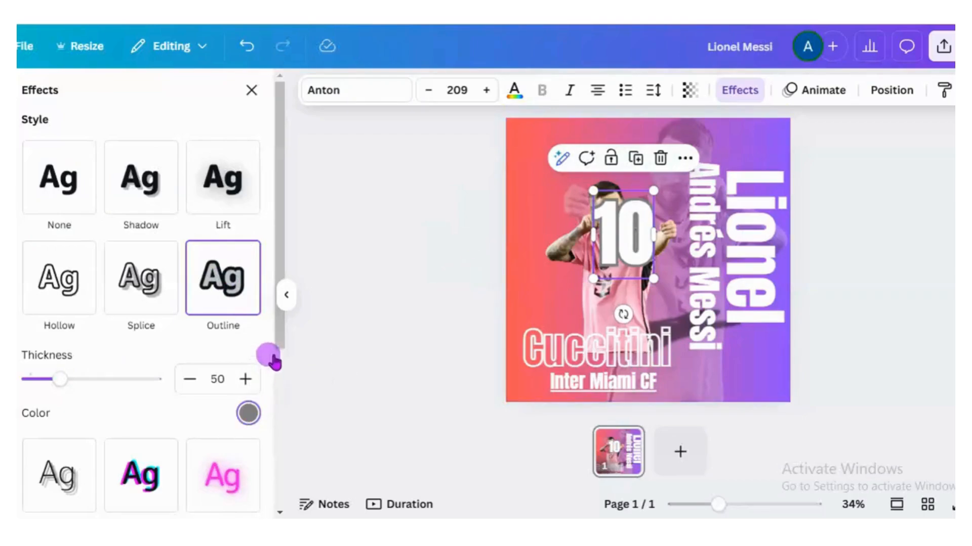
{"action": "scroll", "coordinate": [281, 354], "scroll_direction": "down", "scroll_amount": 1}
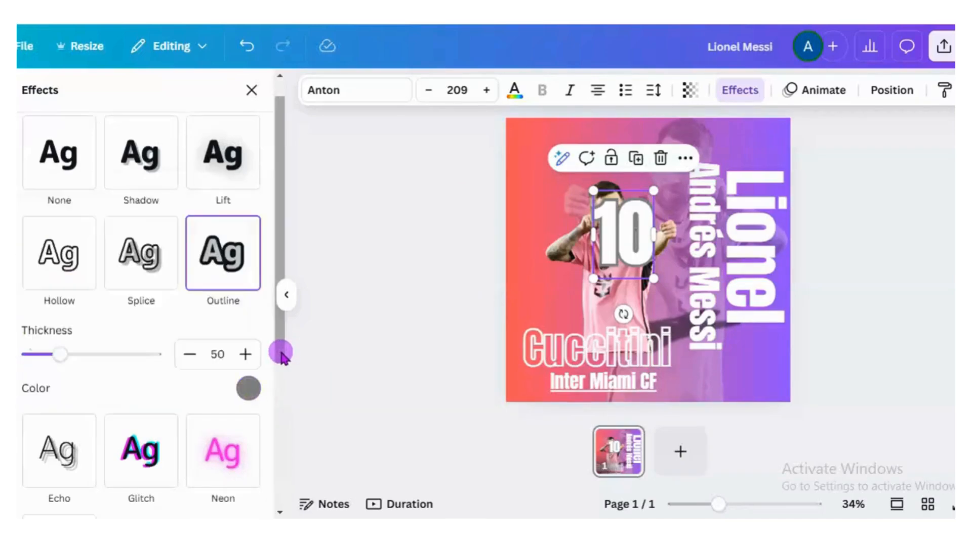
{"action": "left_click", "coordinate": [247, 389]}
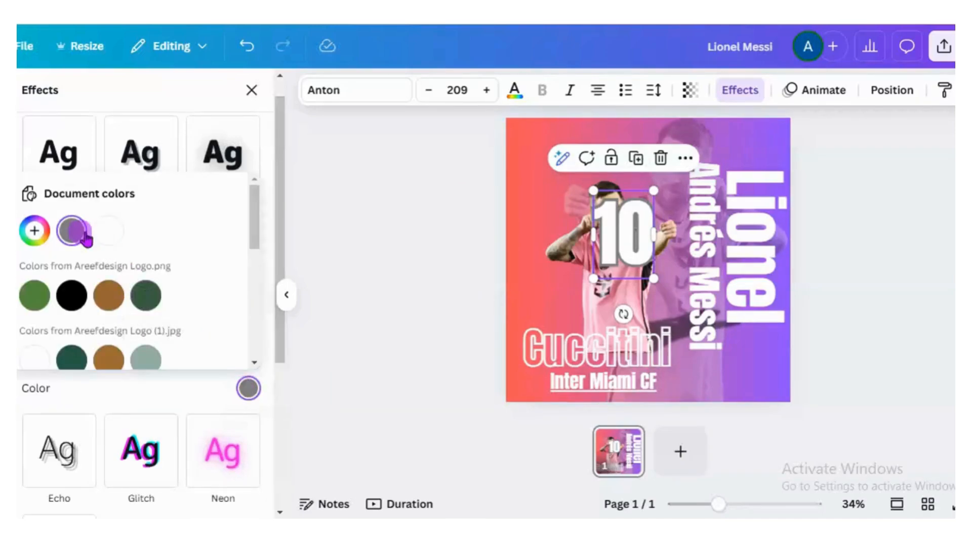
{"action": "scroll", "coordinate": [253, 244], "scroll_direction": "down", "scroll_amount": 2}
{"action": "scroll", "coordinate": [256, 287], "scroll_direction": "down", "scroll_amount": 6}
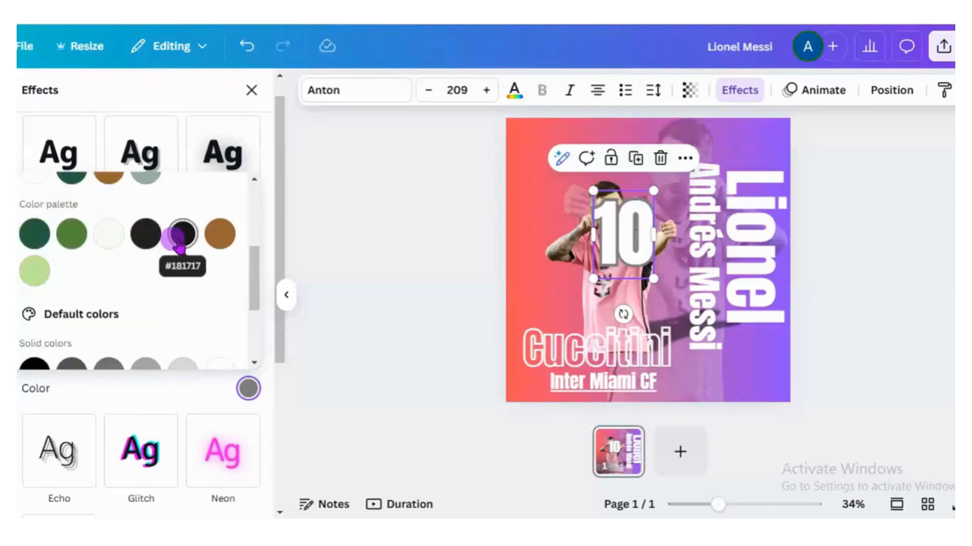
{"action": "left_click", "coordinate": [181, 236]}
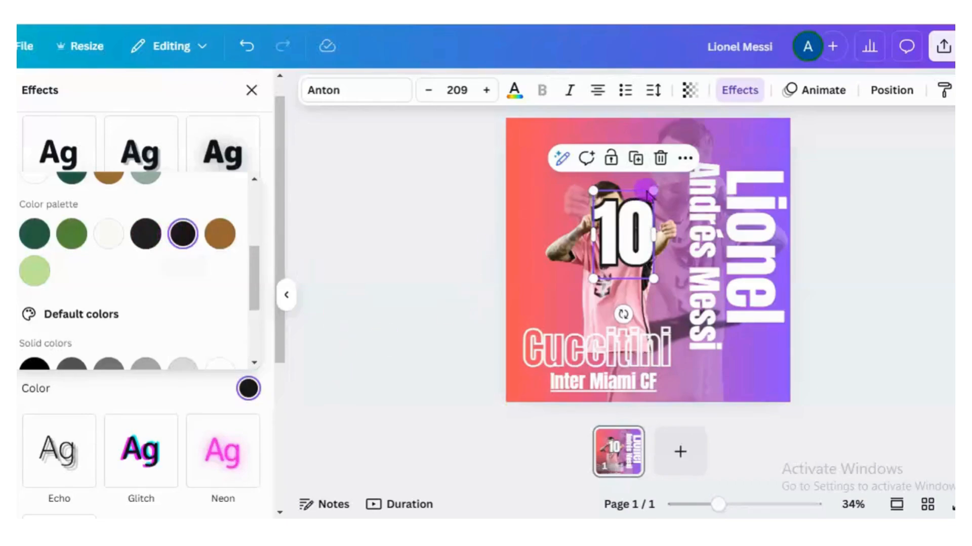
- Reduce the "10" to about size 189 and set its outline thickness to 90
{"action": "left_click_drag", "start_coordinate": [652, 192], "coordinate": [648, 199]}
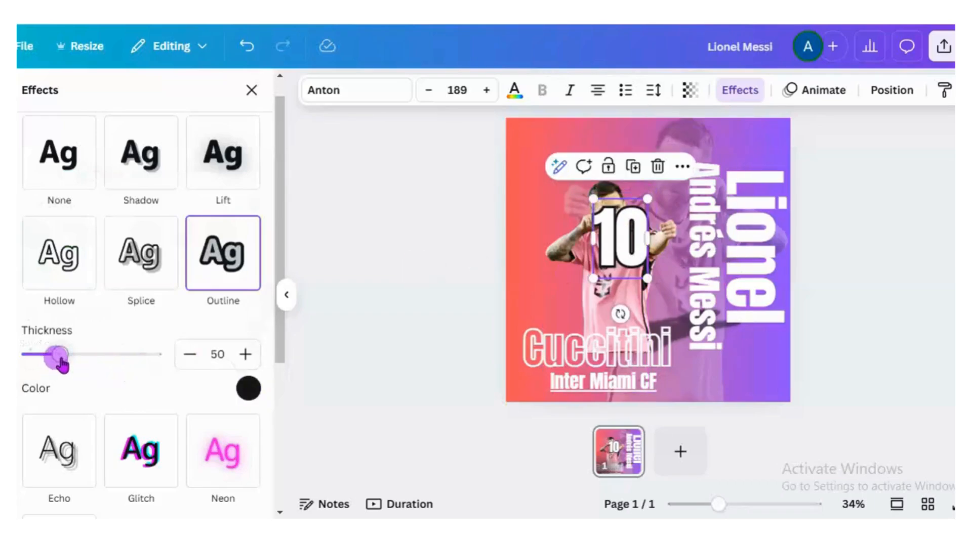
{"action": "left_click_drag", "start_coordinate": [60, 360], "coordinate": [87, 366]}
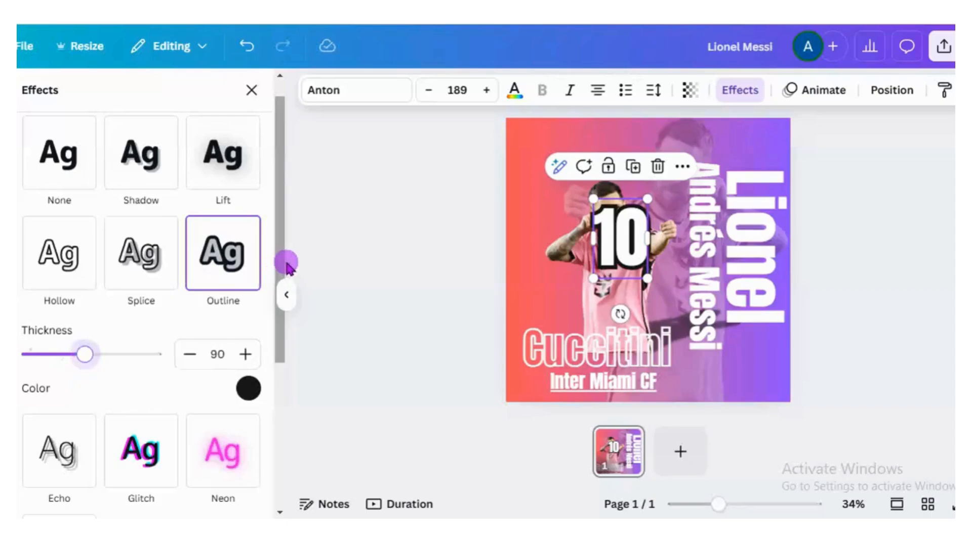
{"action": "scroll", "coordinate": [285, 228], "scroll_direction": "up", "scroll_amount": 1}
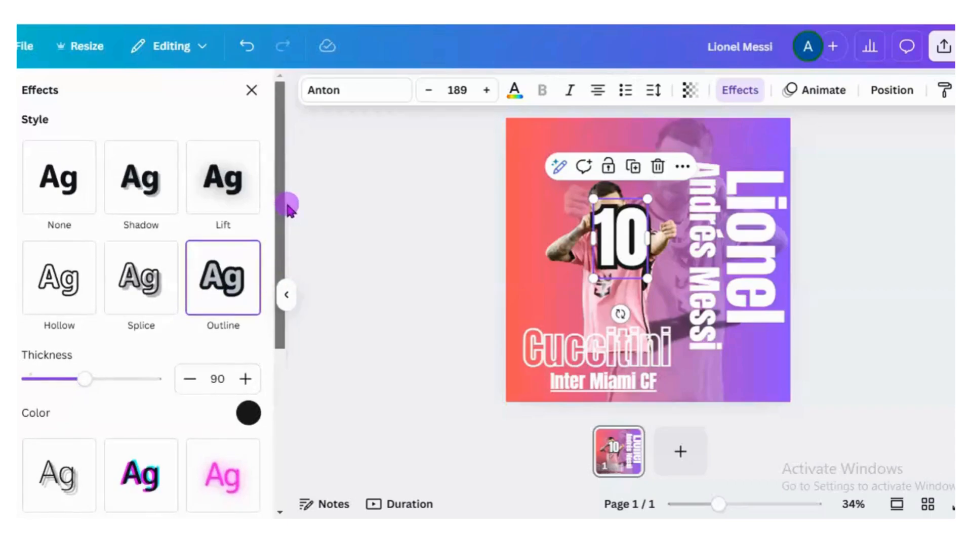
- Colour the "10" with the pink picked from the player photo's colours
{"action": "left_click", "coordinate": [514, 92]}
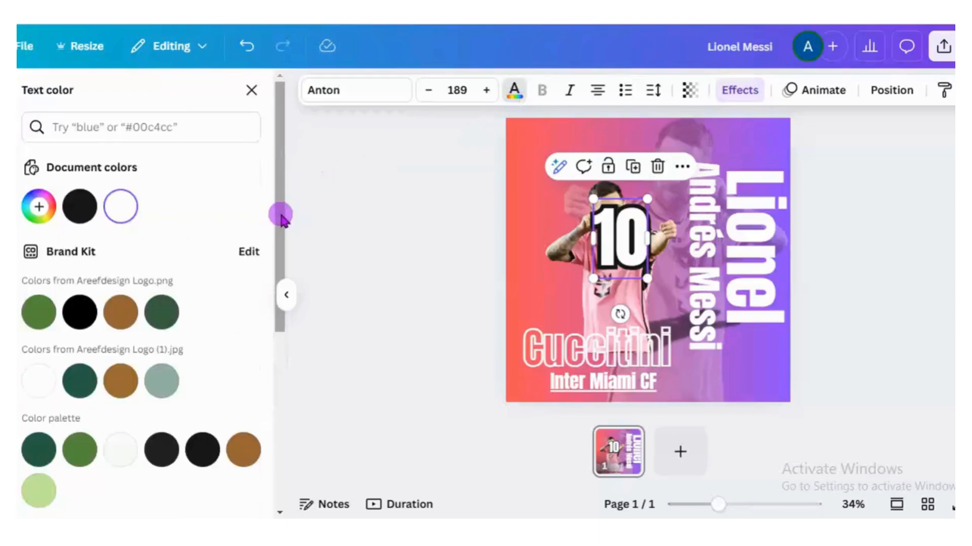
{"action": "left_click_drag", "start_coordinate": [277, 215], "coordinate": [274, 261]}
{"action": "scroll", "coordinate": [261, 336], "scroll_direction": "down", "scroll_amount": 1}
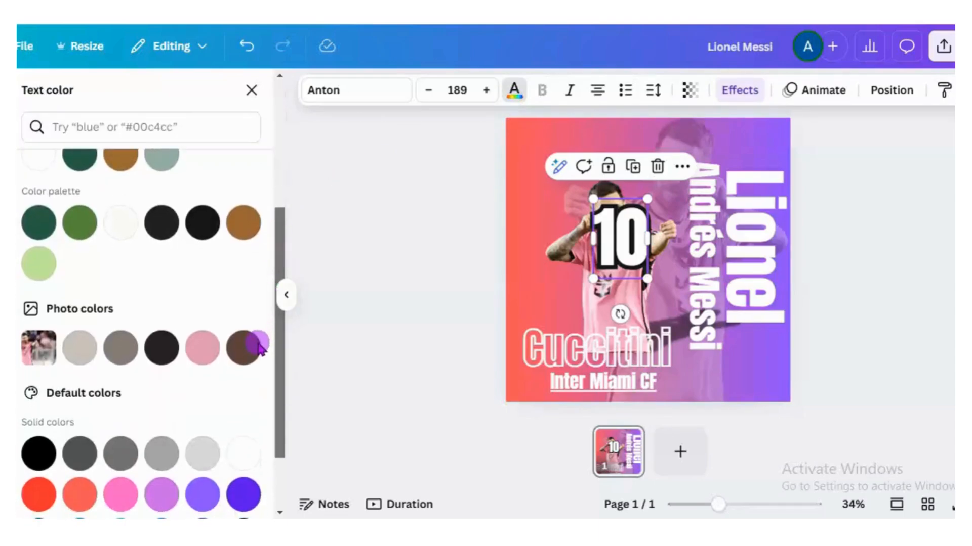
{"action": "left_click", "coordinate": [202, 364]}
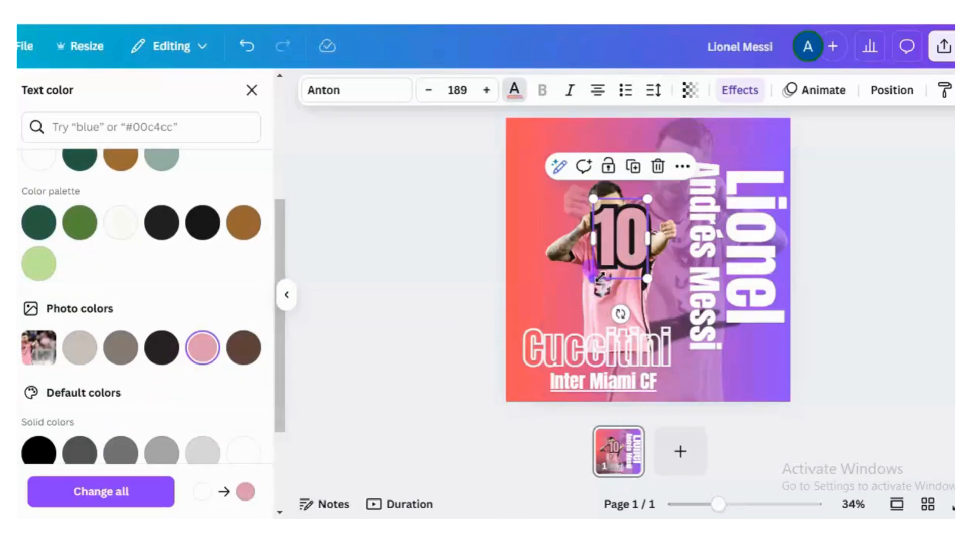
- Reduce the "10" to about size 176 and place it between the player's shirt and "Andrés Messi", above the end of "Cuccitini"
{"action": "left_click_drag", "start_coordinate": [598, 282], "coordinate": [657, 307]}
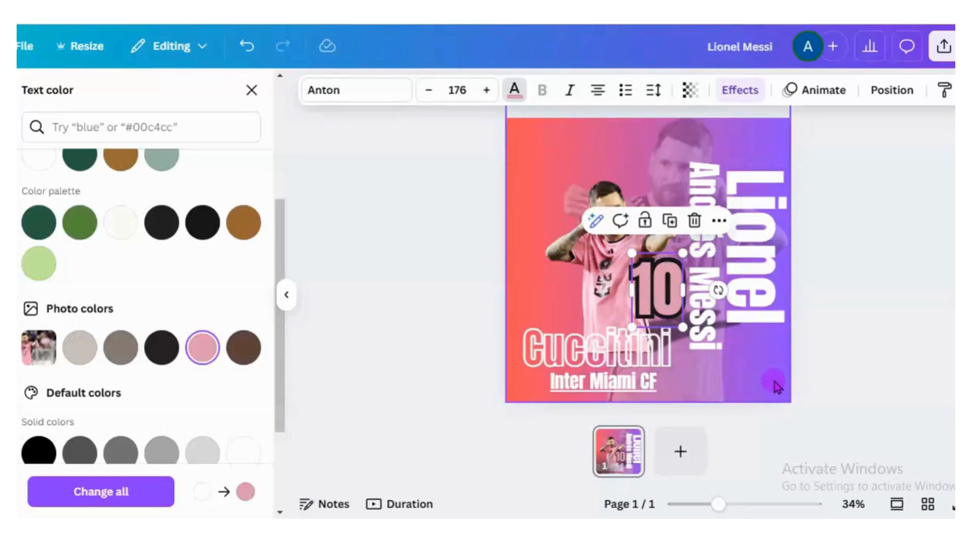
{"action": "left_click", "coordinate": [771, 383]}
{"action": "left_click", "coordinate": [842, 365]}
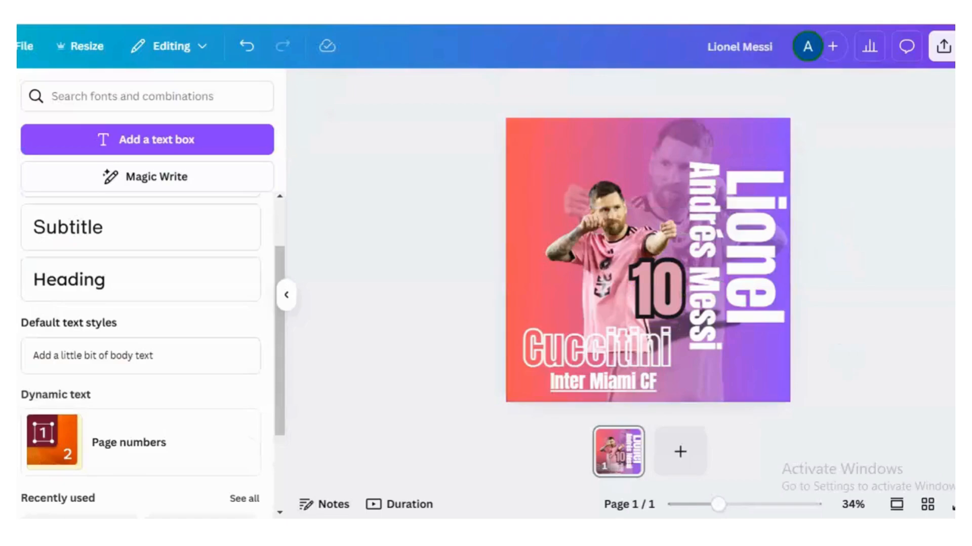